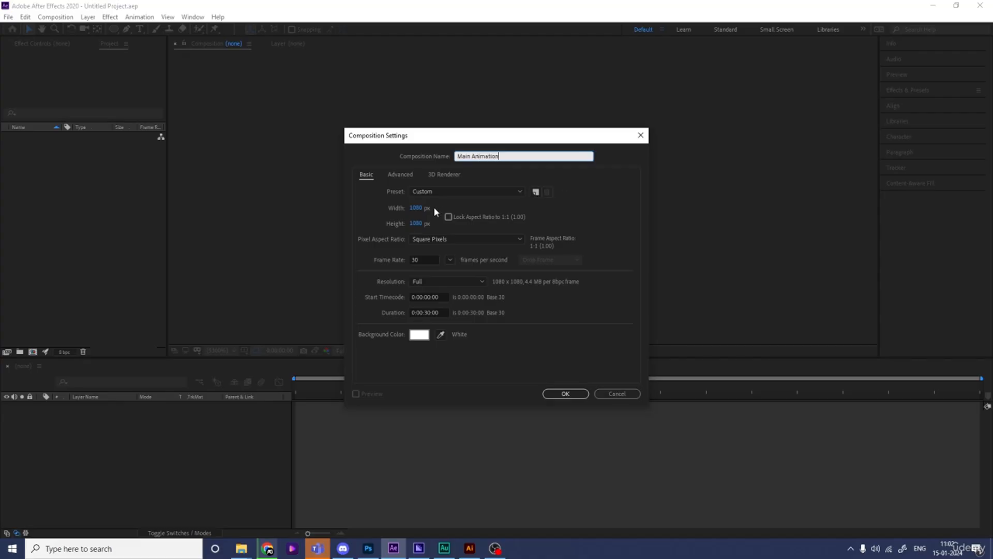
# Step: Create the Main Animation composition with a width of 1920 px and show the title/action safe guides
pyautogui.click(416, 207)
pyautogui.write('1920')
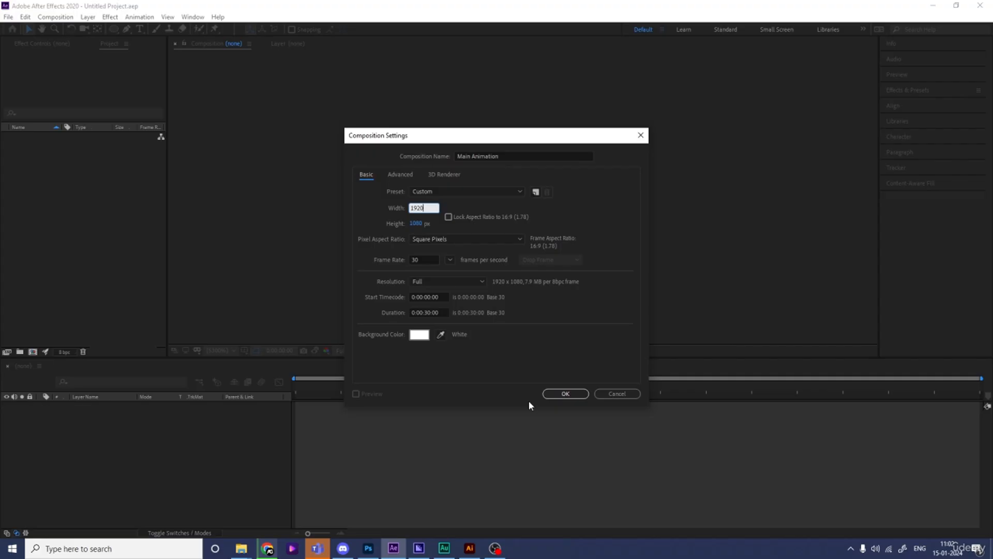
pyautogui.click(564, 394)
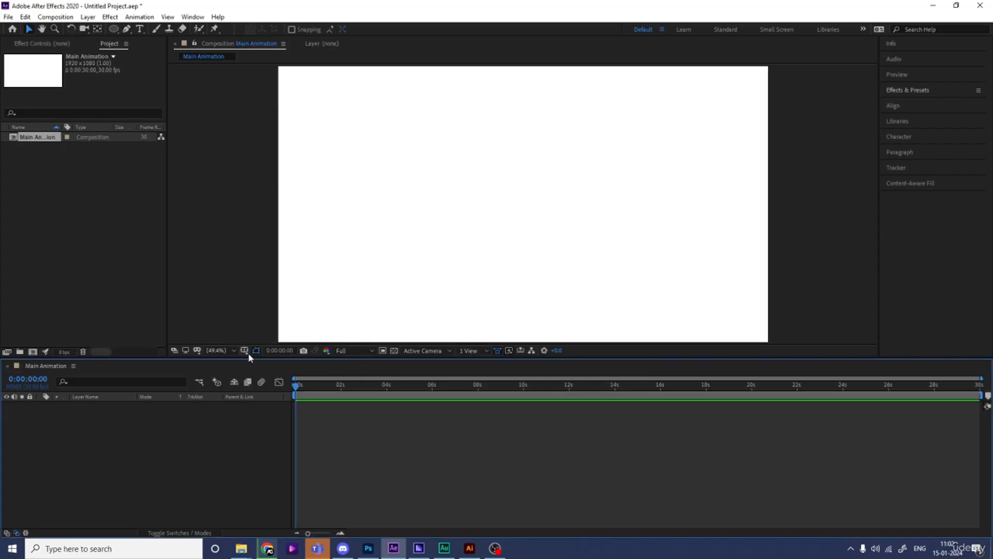
pyautogui.click(244, 351)
pyautogui.click(280, 362)
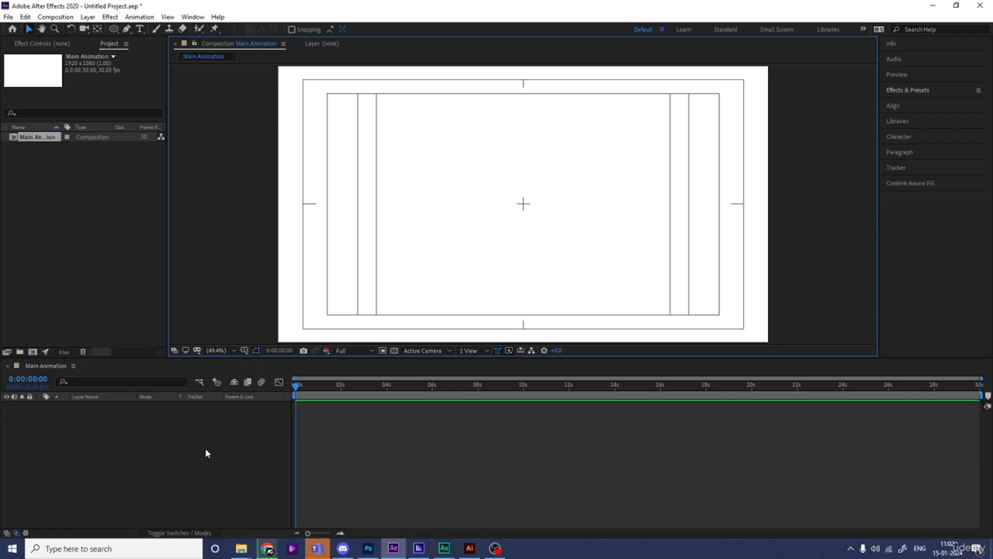
# Step: Create a second composition named bpx with a width of 1080 px
pyautogui.hotkey('ctrl', 'n')
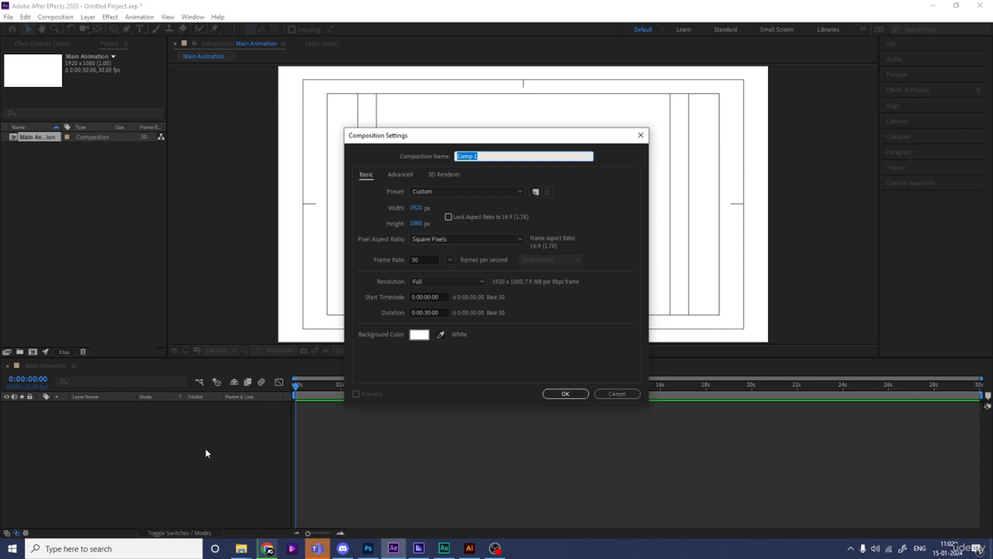
pyautogui.write('bpx')
pyautogui.click(416, 208)
pyautogui.write('1080')
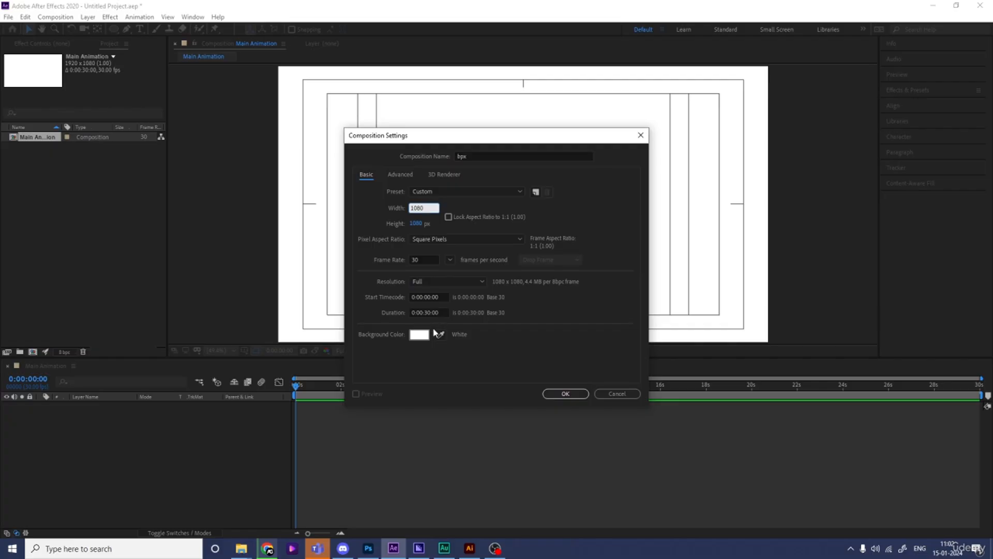
pyautogui.click(563, 395)
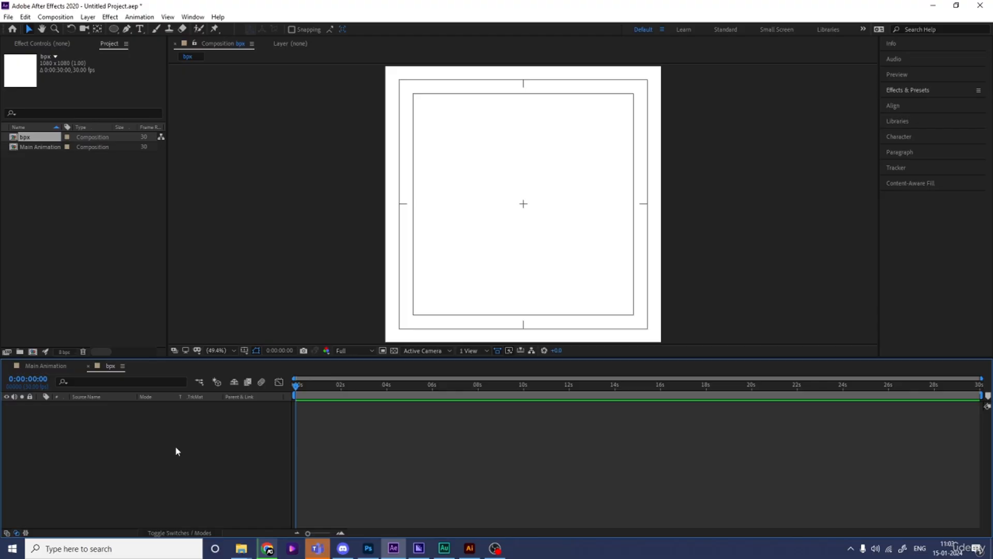
# Step: Add a full-frame orange solid with the colour FF8400 to the bpx composition
pyautogui.hotkey('ctrl', 'y')
pyautogui.click(220, 330)
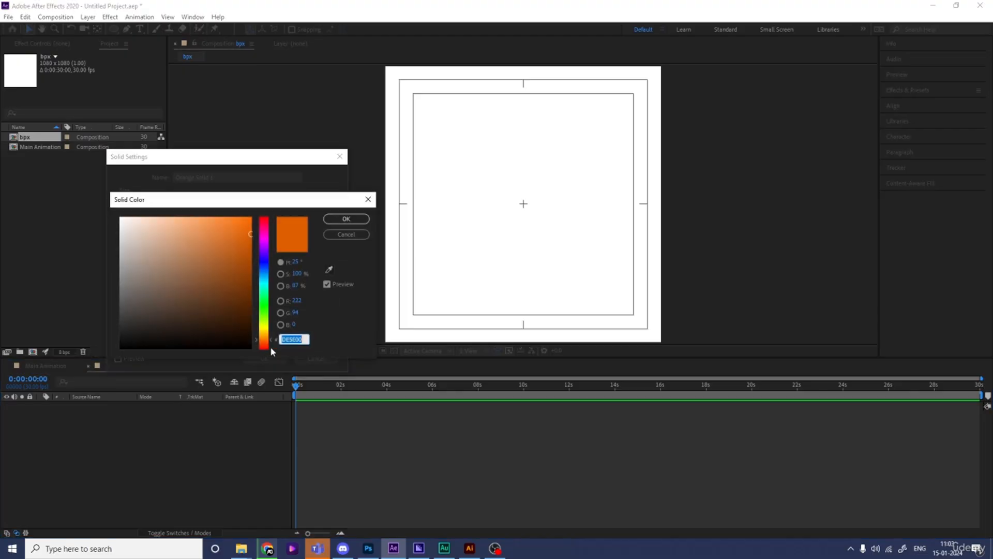
pyautogui.moveTo(265, 340); pyautogui.dragTo(264, 337)
pyautogui.moveTo(246, 232); pyautogui.dragTo(266, 173)
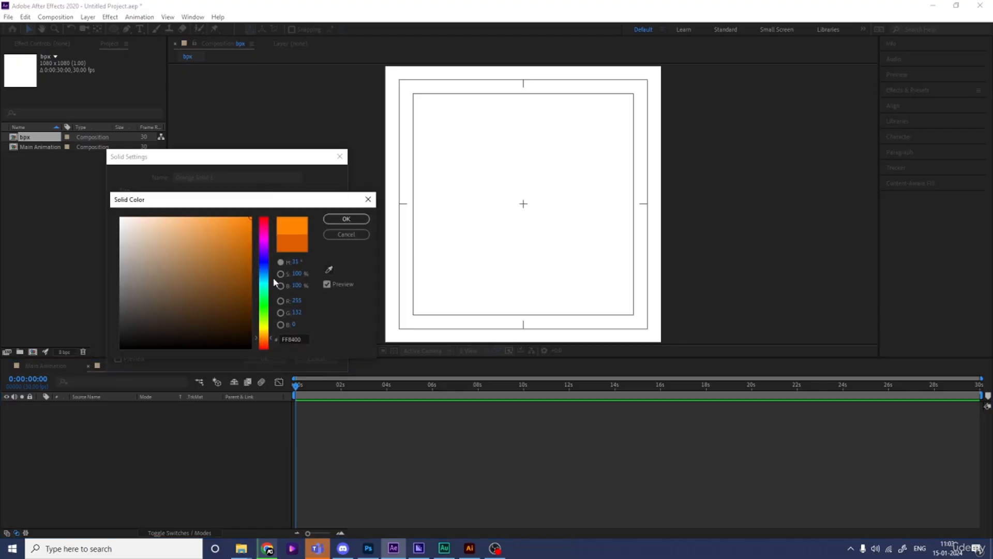
pyautogui.press('Return')
pyautogui.press('Return')
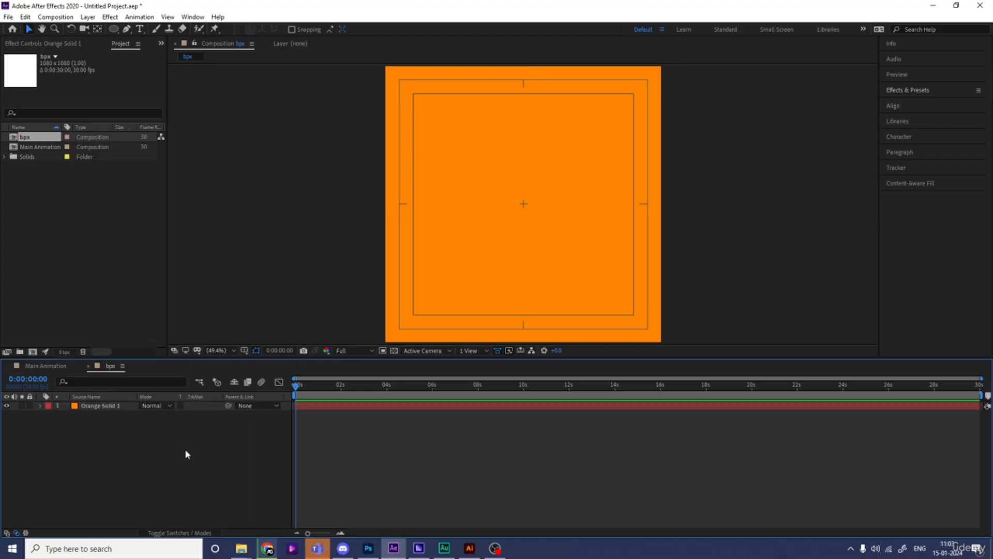
# Step: Set up the Ellipse tool with no fill and a yellow-orange stroke
pyautogui.click(115, 29)
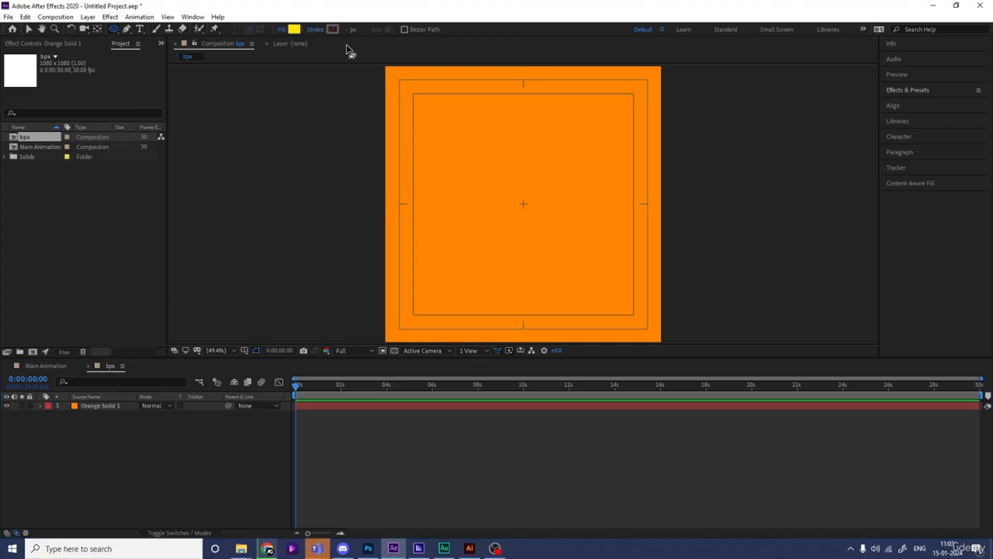
pyautogui.click(281, 30)
pyautogui.click(444, 245)
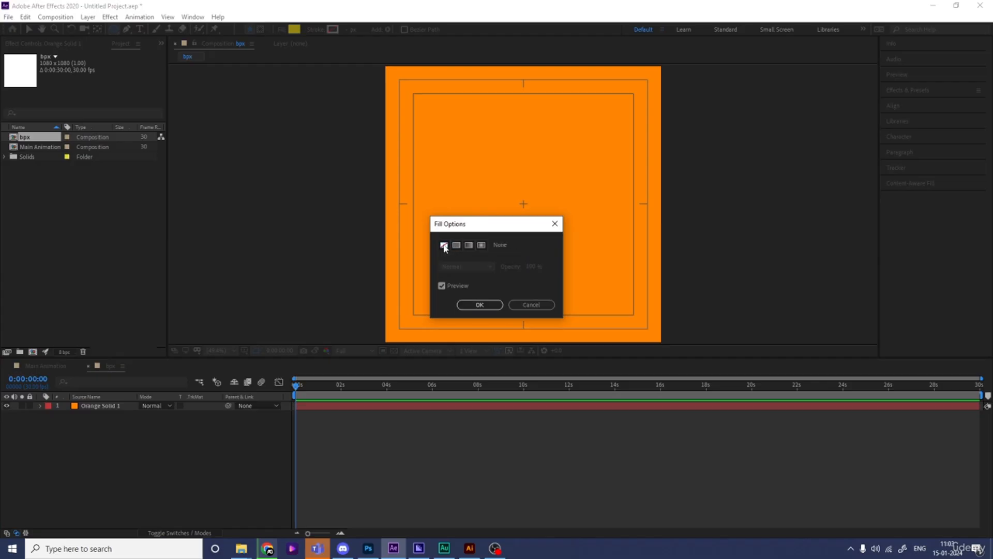
pyautogui.click(480, 304)
pyautogui.click(332, 30)
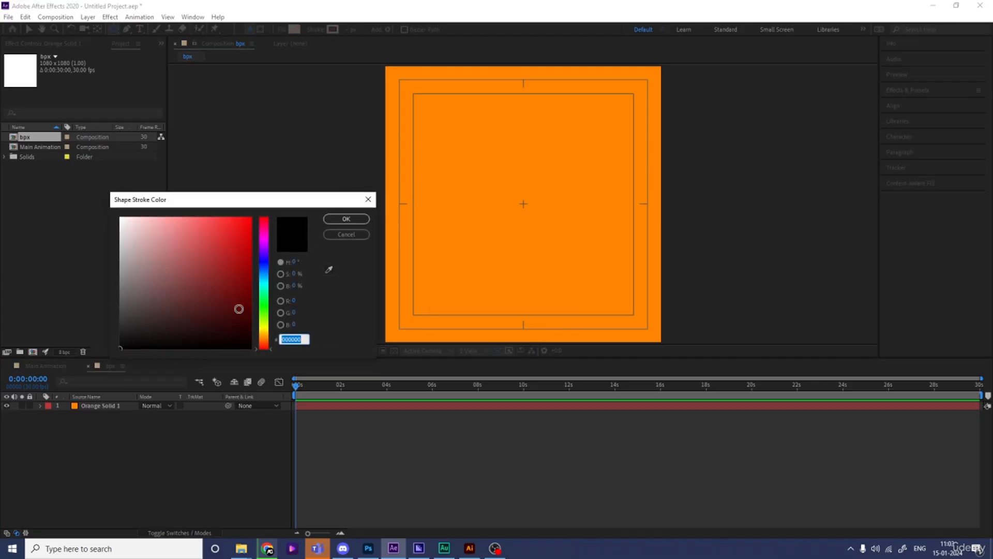
pyautogui.click(266, 338)
pyautogui.moveTo(232, 302); pyautogui.dragTo(264, 180)
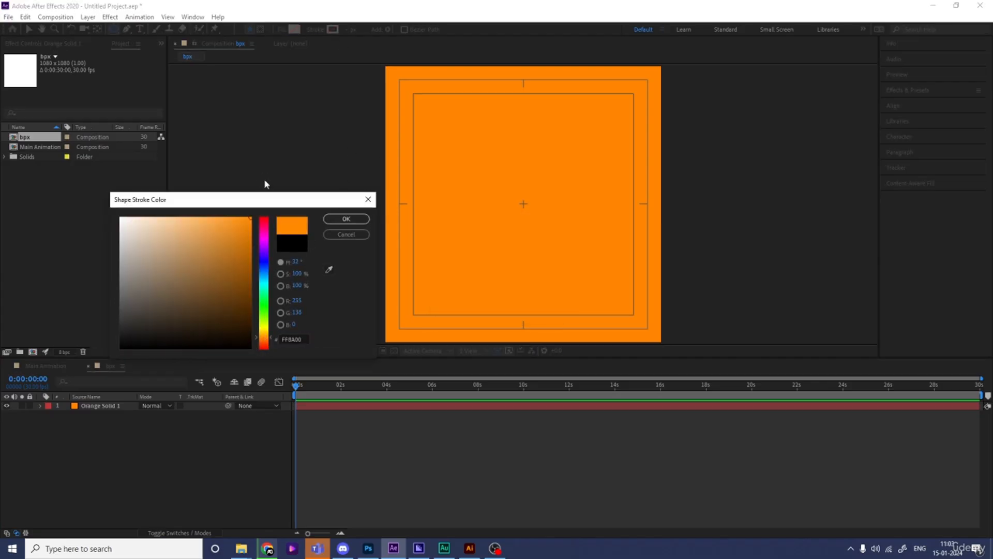
pyautogui.moveTo(265, 340); pyautogui.dragTo(258, 334)
pyautogui.click(346, 220)
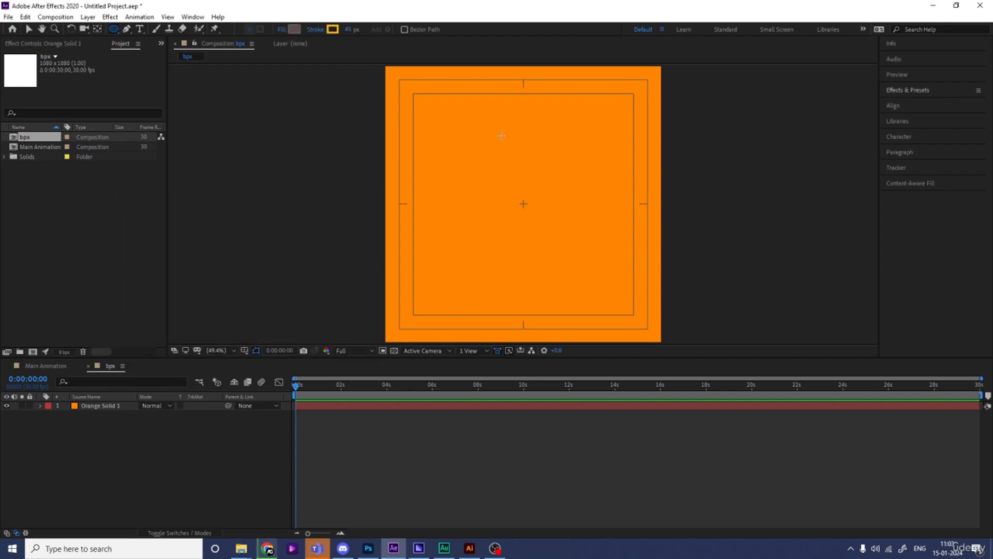
# Step: Draw a large circle on a new shape layer, center its anchor point and align it to the middle of the composition
pyautogui.moveTo(450, 113); pyautogui.dragTo(614, 287)
pyautogui.click(81, 463)
pyautogui.click(98, 406)
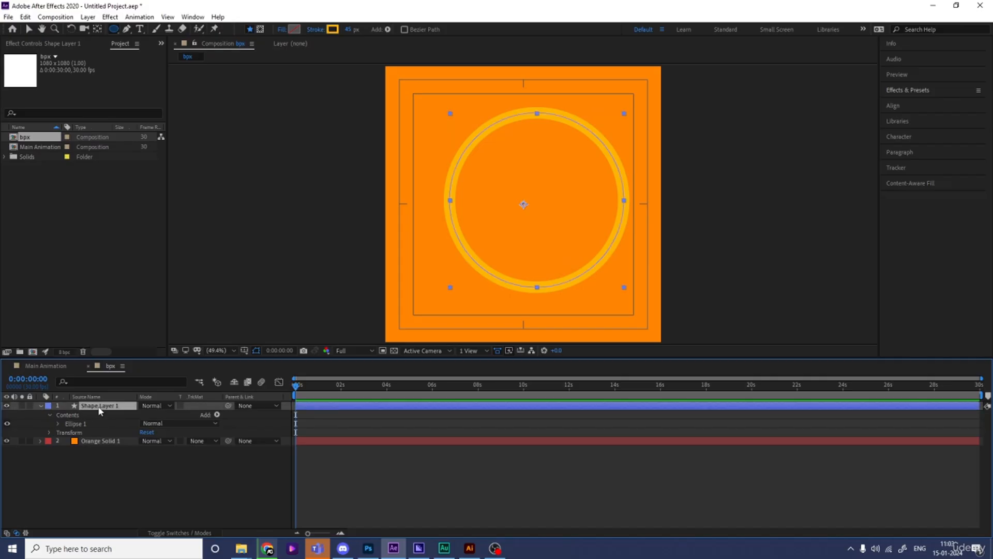
pyautogui.hotkey('ctrl', 'alt', 'Home')
pyautogui.click(893, 105)
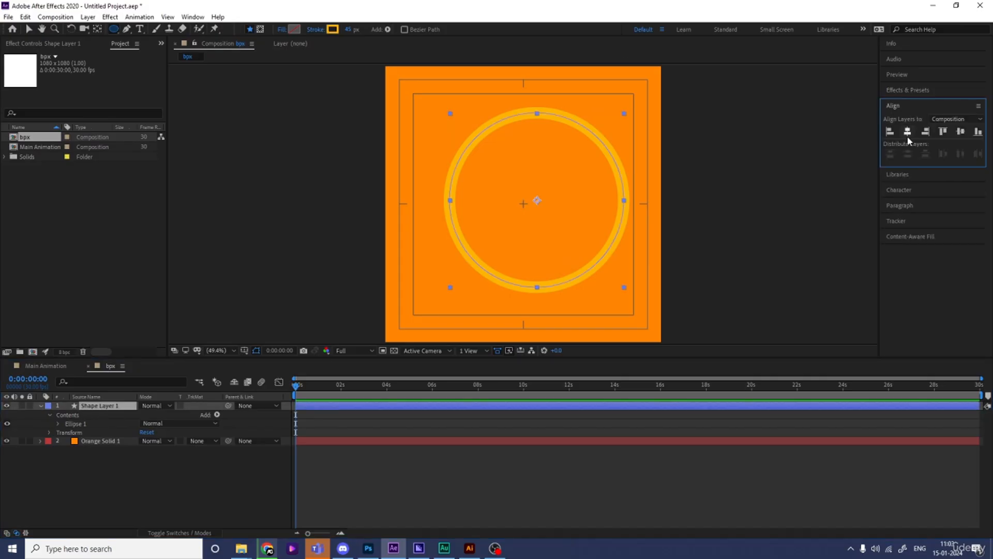
pyautogui.click(908, 133)
pyautogui.click(962, 132)
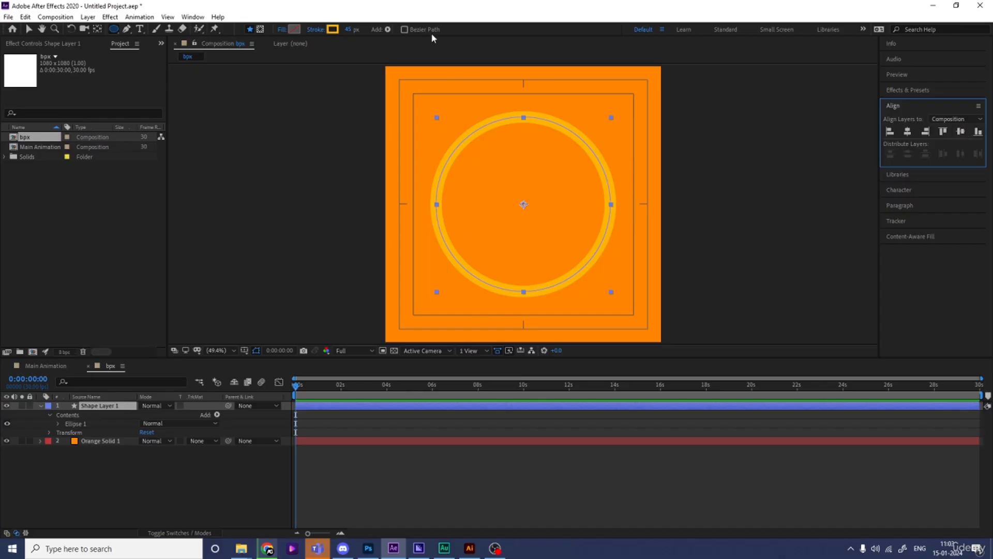
# Step: Thicken the circle's stroke to 259 px and scale its layer to 103%
pyautogui.moveTo(347, 29); pyautogui.dragTo(459, 29)
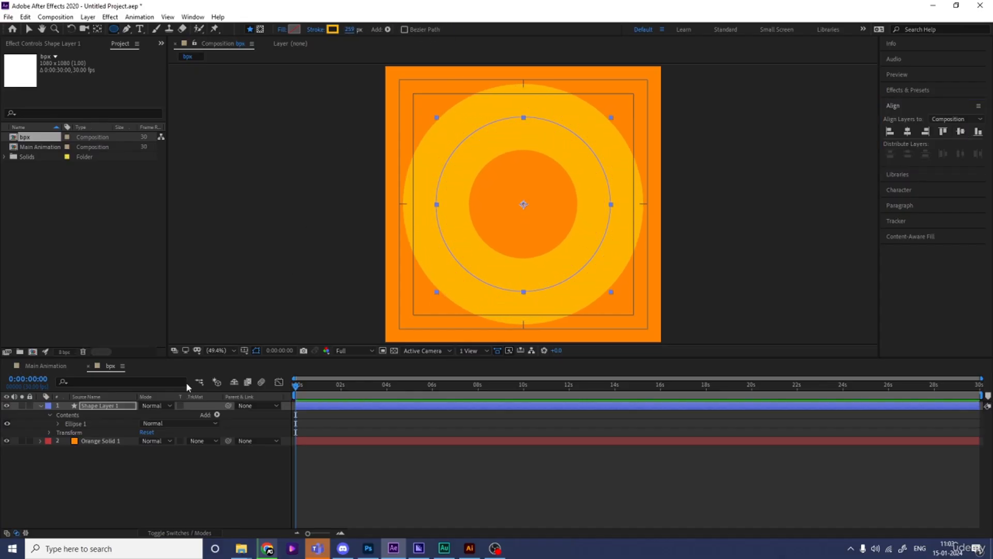
pyautogui.press('s')
pyautogui.moveTo(160, 415); pyautogui.dragTo(161, 416)
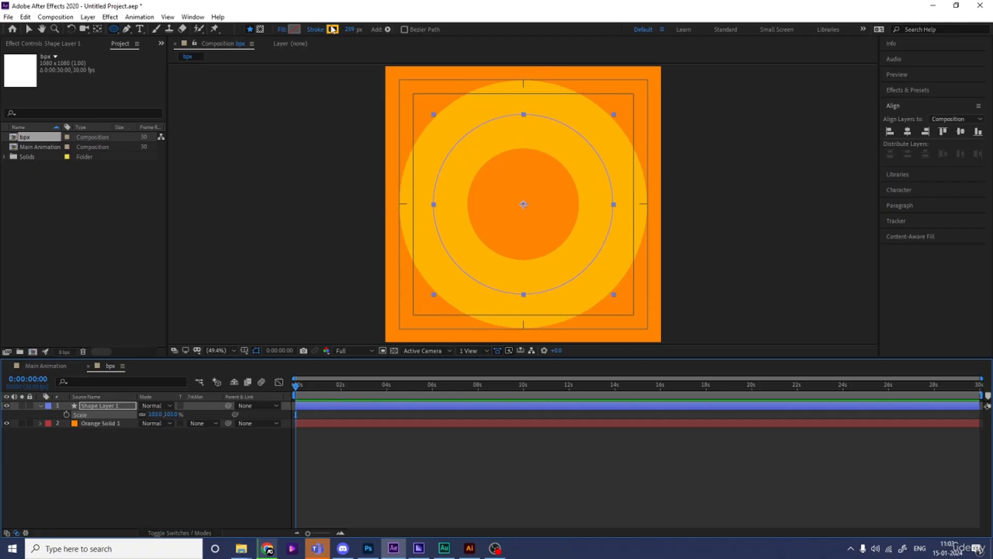
# Step: Shift the ring's stroke colour to a brighter yellow
pyautogui.click(335, 29)
pyautogui.moveTo(269, 344); pyautogui.dragTo(258, 335)
pyautogui.press('Return')
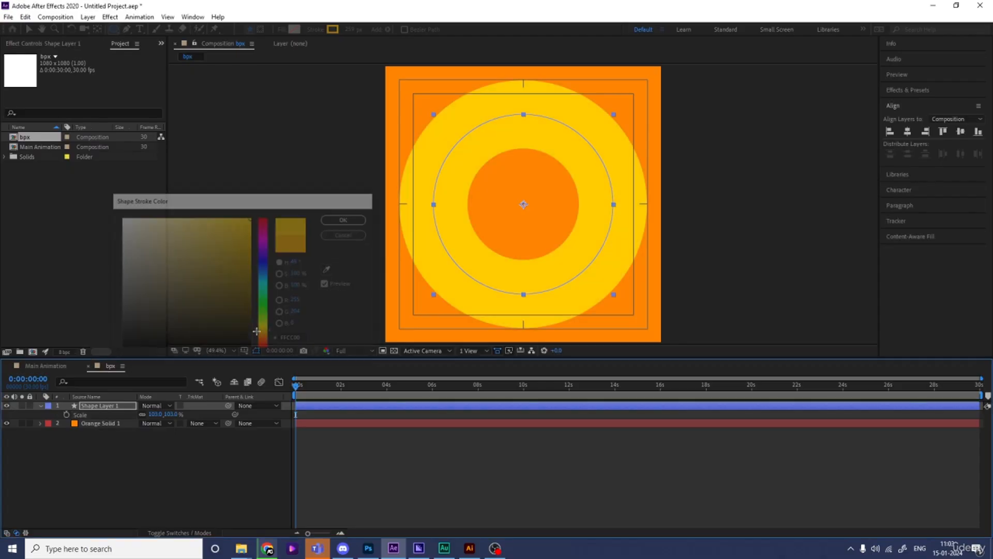
pyautogui.click(144, 446)
# Step: Add an Inner Shadow layer style to the ring's shape layer
pyautogui.click(103, 408)
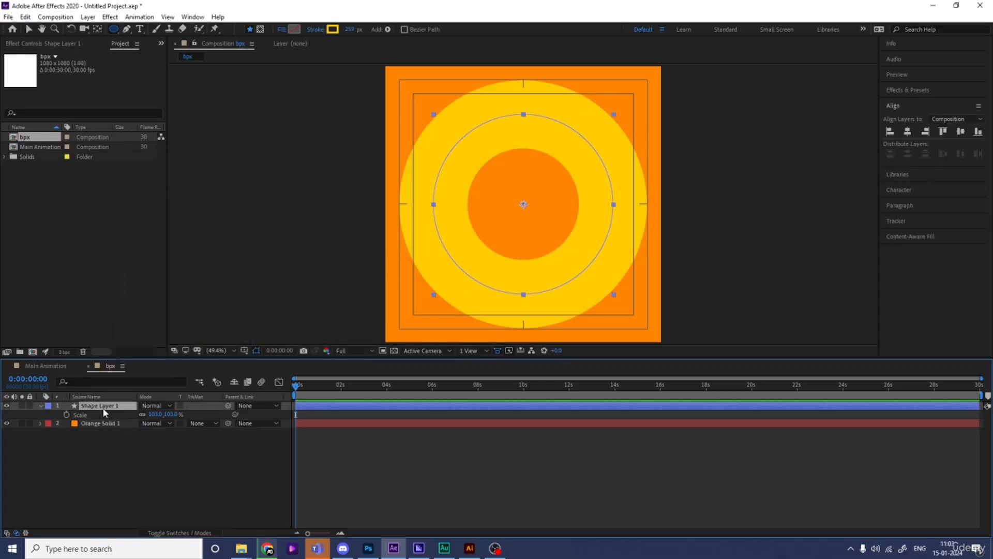
pyautogui.rightClick(103, 407)
pyautogui.moveTo(151, 262)
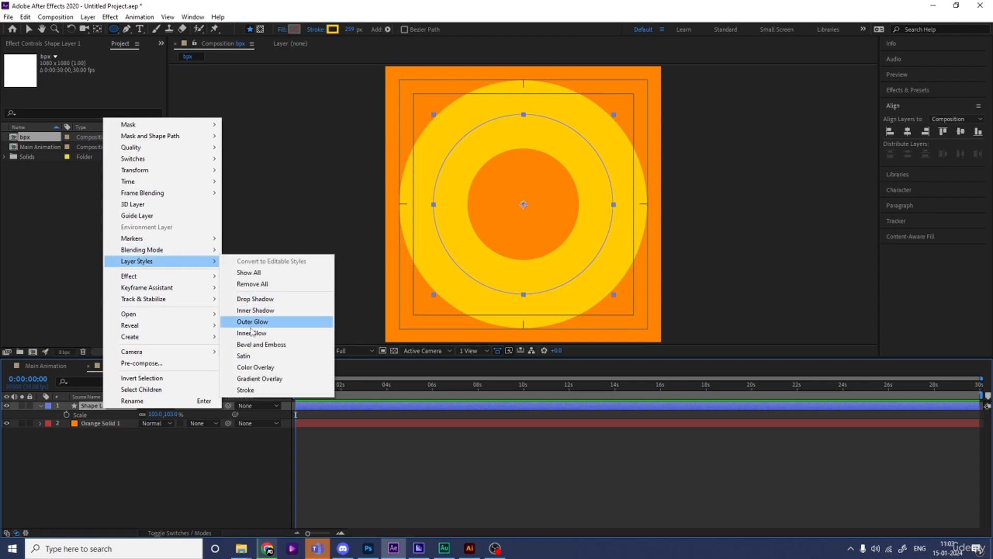
pyautogui.click(250, 311)
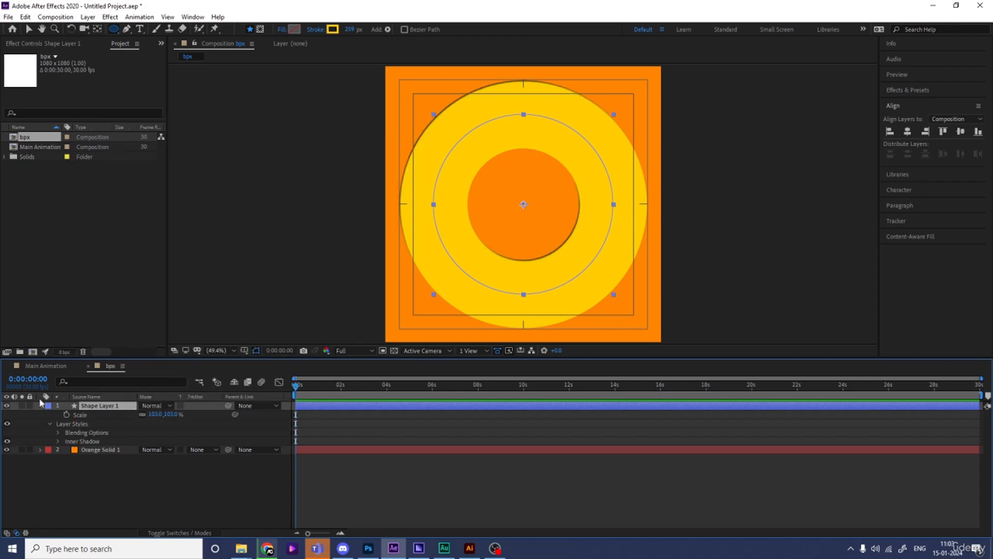
# Step: Set the inner shadow's distance to 20 and its size to 153
pyautogui.click(58, 441)
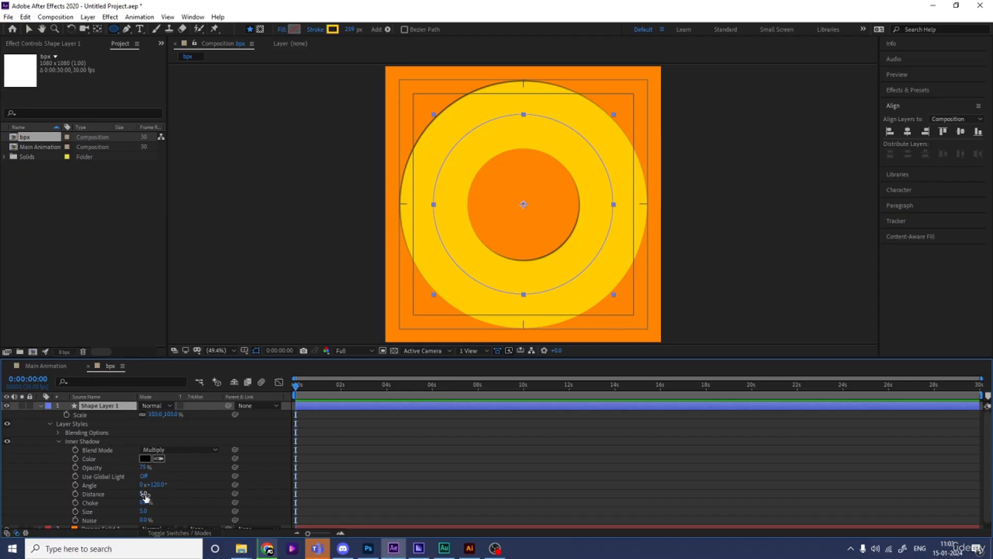
pyautogui.moveTo(146, 497); pyautogui.dragTo(156, 495)
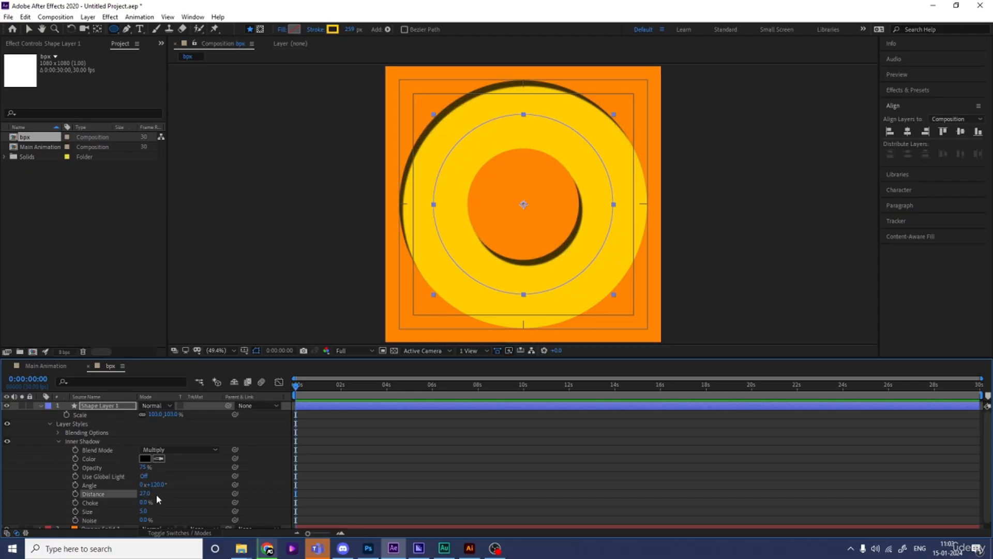
pyautogui.click(146, 494)
pyautogui.press('Return')
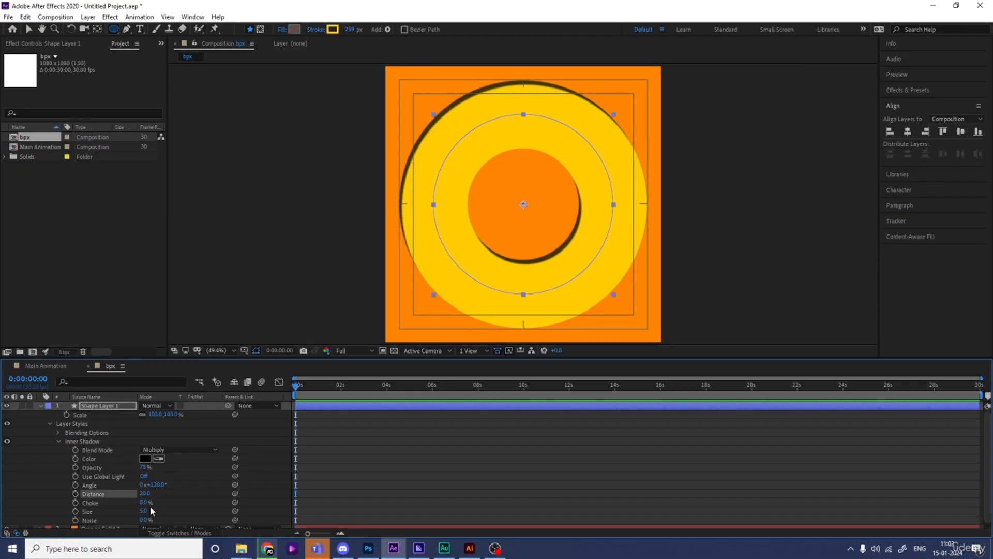
pyautogui.moveTo(145, 511); pyautogui.dragTo(194, 473)
# Step: Change the inner shadow's colour to the orange sampled from the background inside the ring, and collapse the layer's properties
pyautogui.click(144, 458)
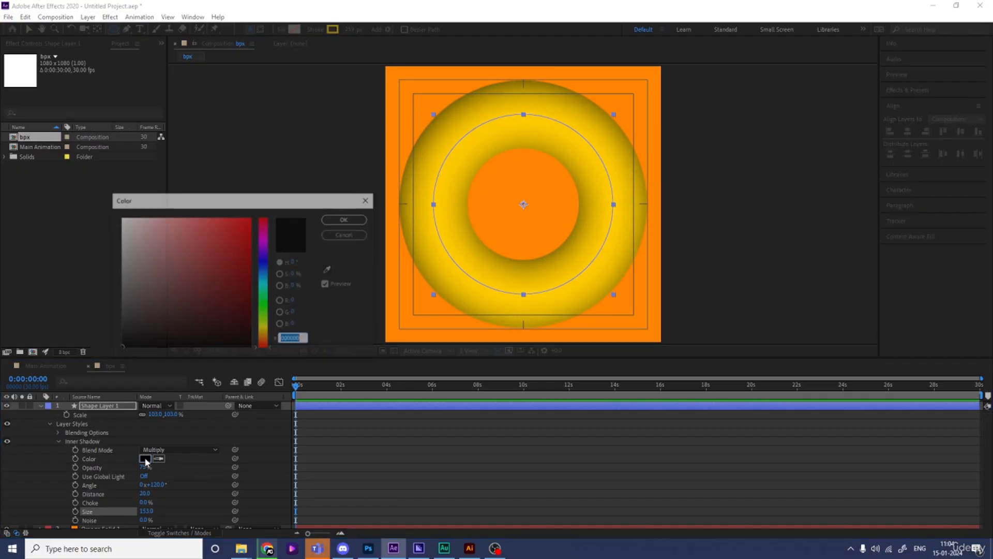
pyautogui.click(329, 270)
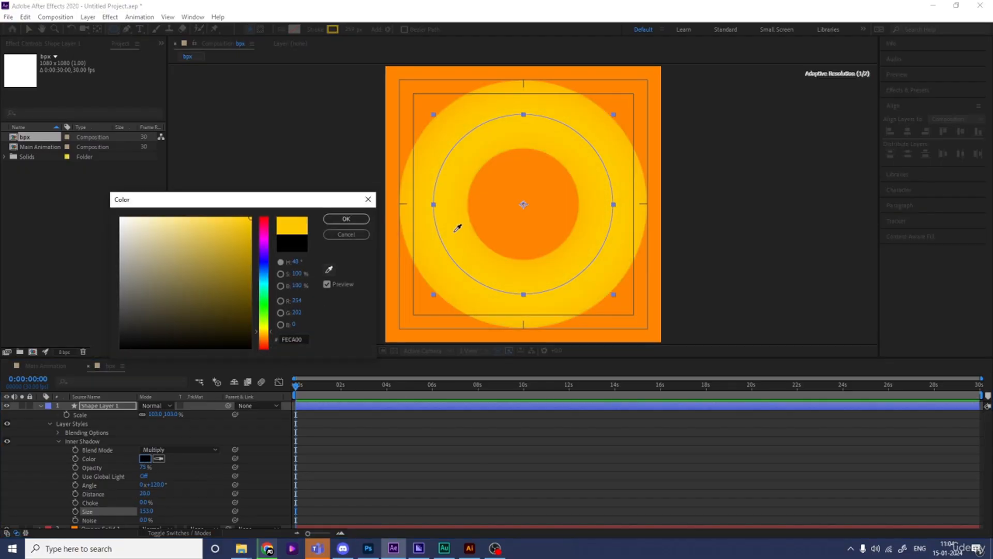
pyautogui.click(487, 206)
pyautogui.click(364, 440)
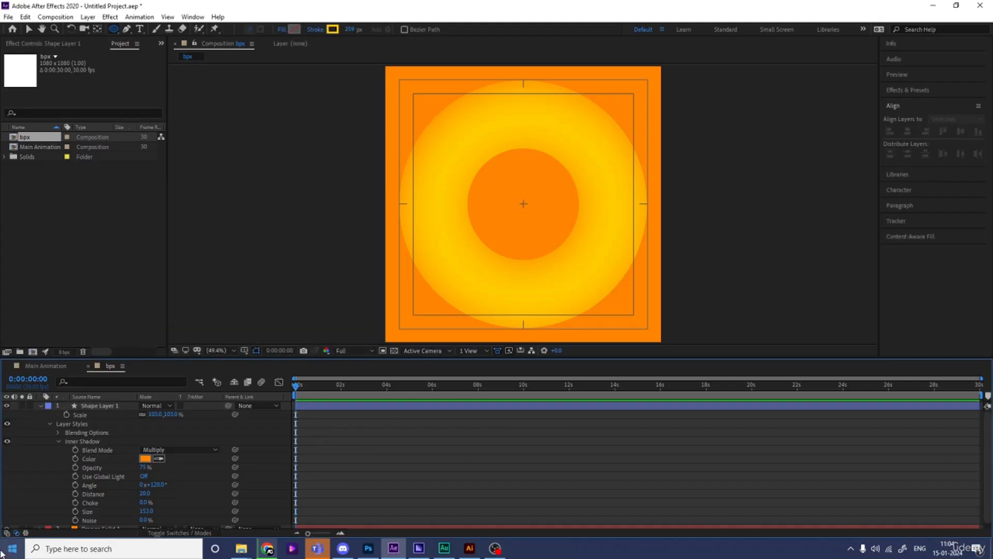
pyautogui.click(40, 406)
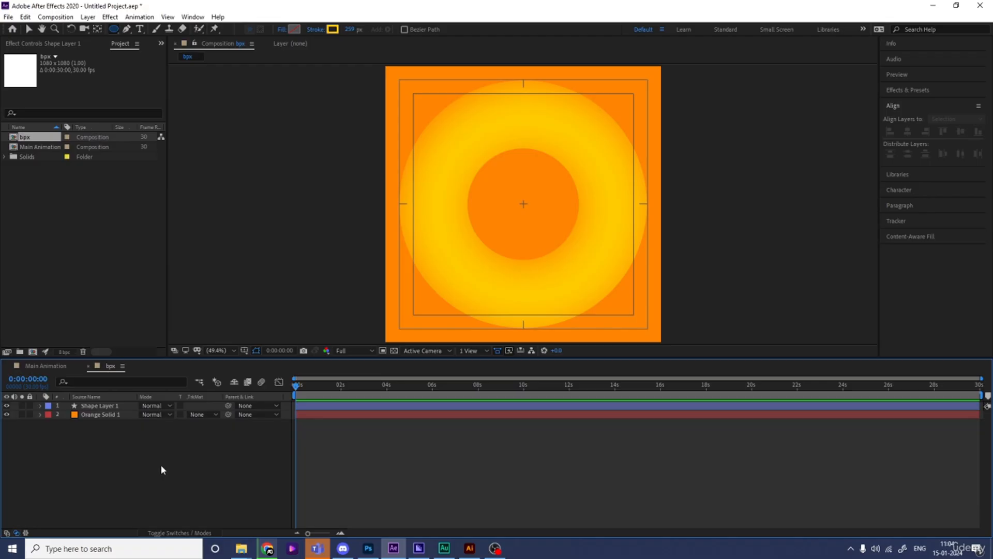
# Step: Pre-compose the ring and orange solid layers together as a composition named 1
pyautogui.moveTo(146, 453); pyautogui.dragTo(79, 401)
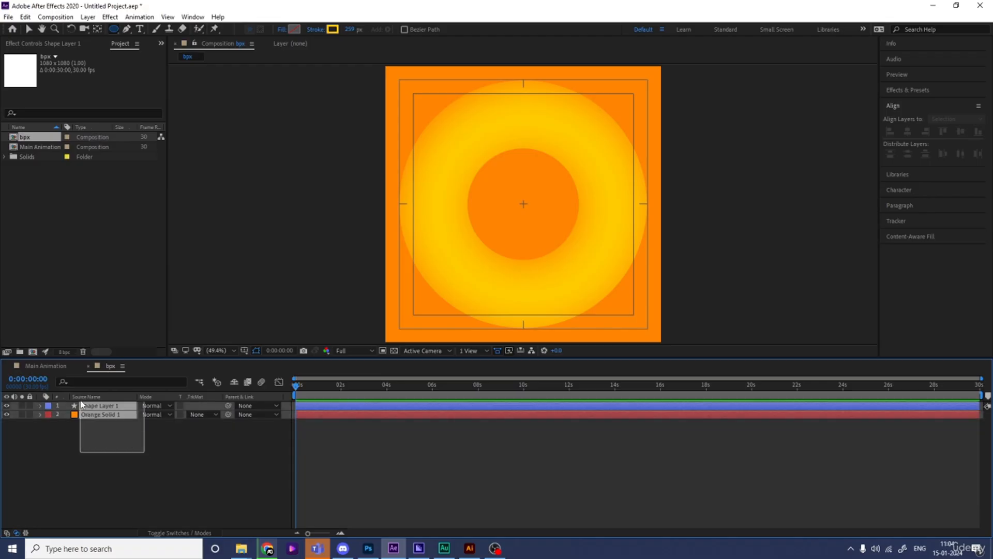
pyautogui.hotkey('ctrl', 'shift', 'c')
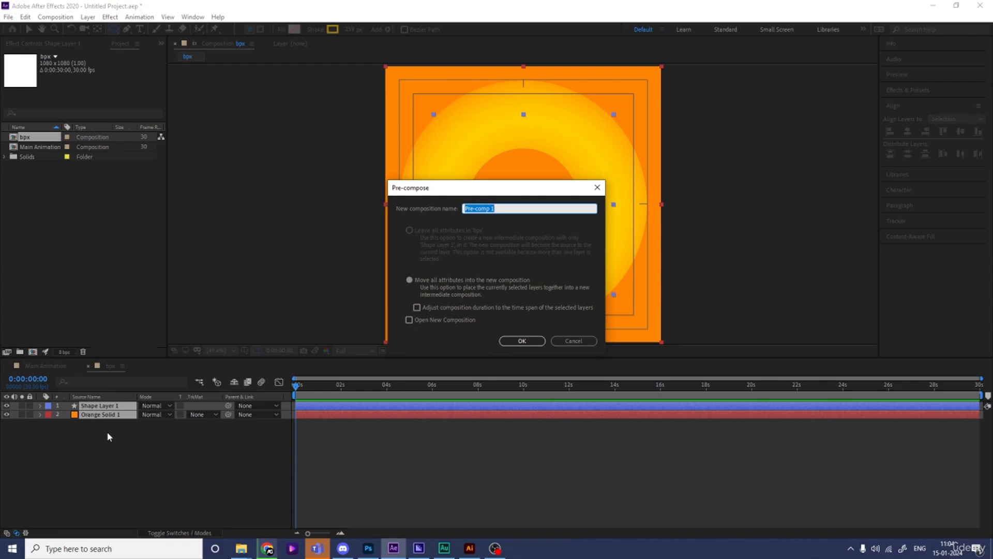
pyautogui.write('1')
pyautogui.press('Return')
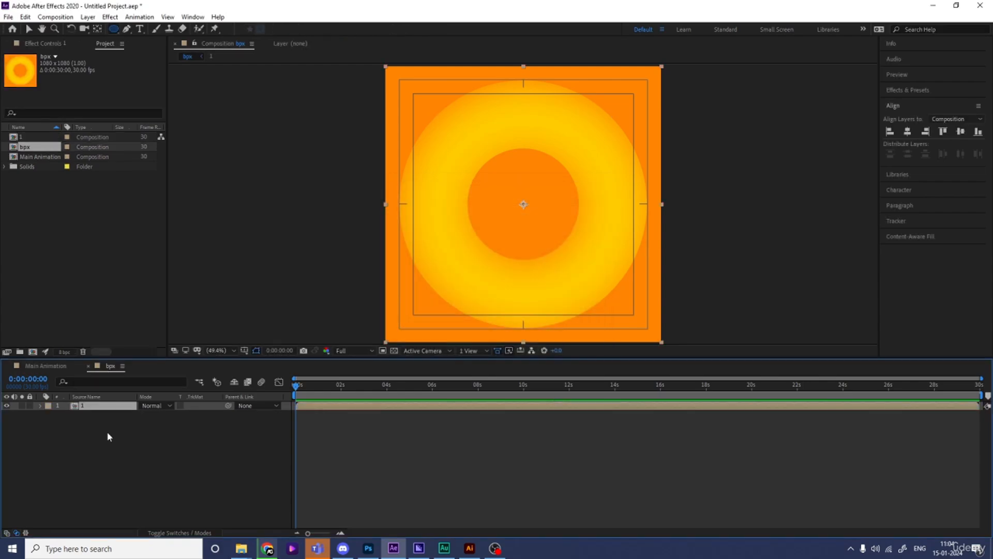
# Step: Draw a vertical black stroke line with the Pen tool through the ring's centre, extending beyond the composition's upper and lower edges
pyautogui.click(158, 443)
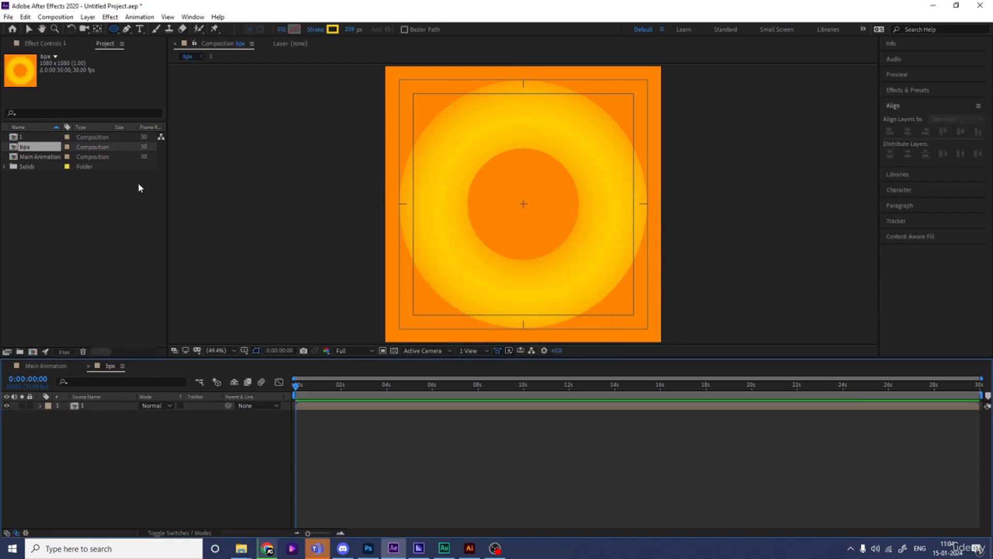
pyautogui.click(127, 30)
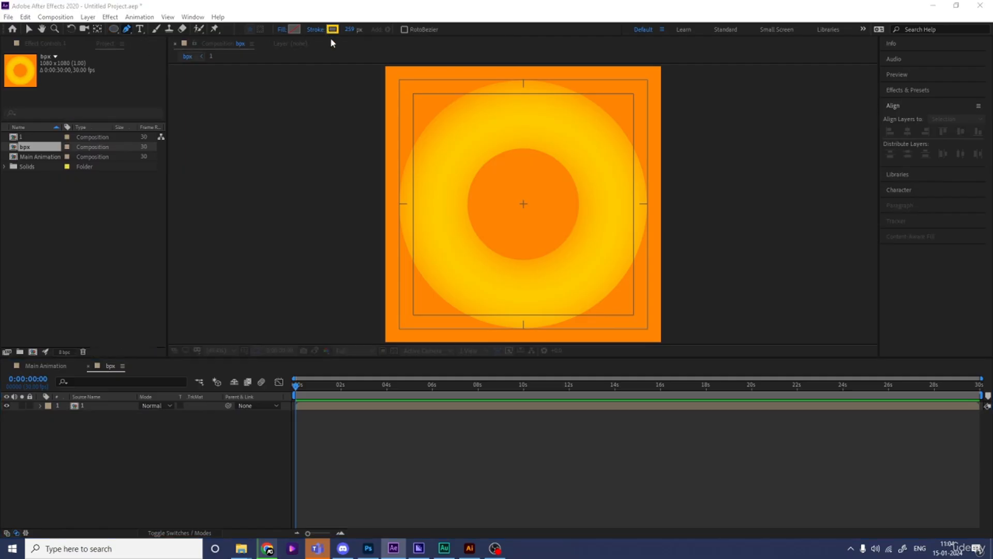
pyautogui.moveTo(153, 326)
pyautogui.mouseDown()
pyautogui.moveTo(144, 332)
pyautogui.moveTo(184, 357)
pyautogui.mouseUp()
pyautogui.press('Return')
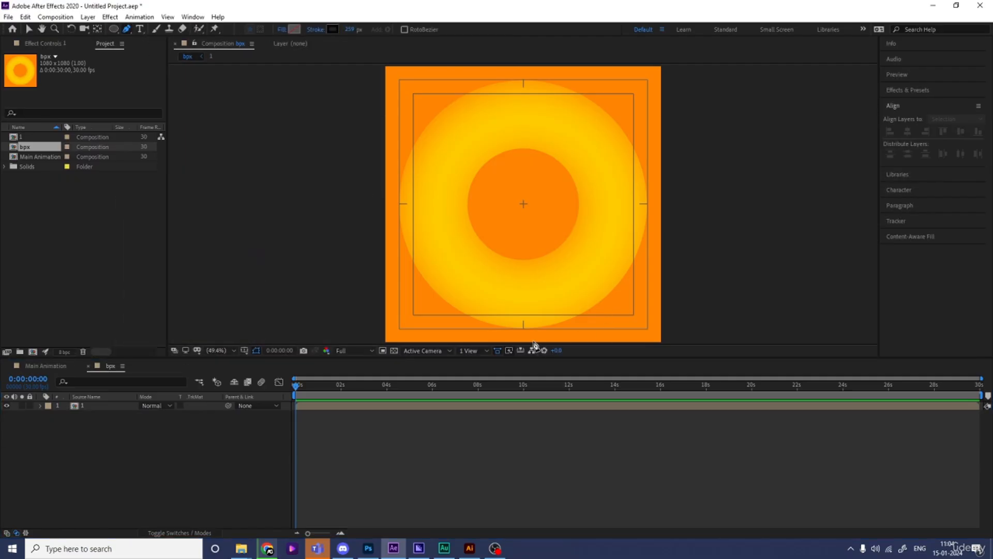
pyautogui.scroll(-2, 534, 344)
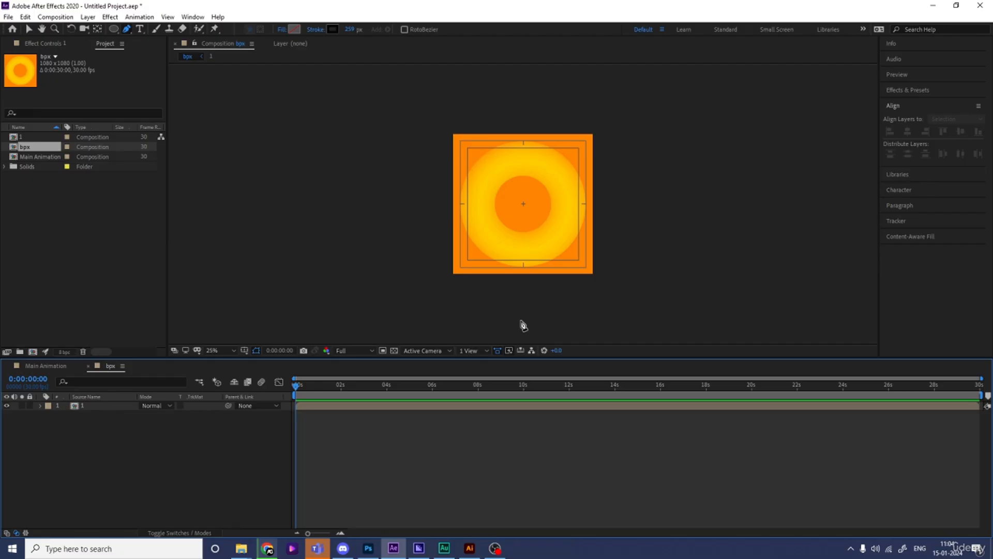
pyautogui.click(522, 329)
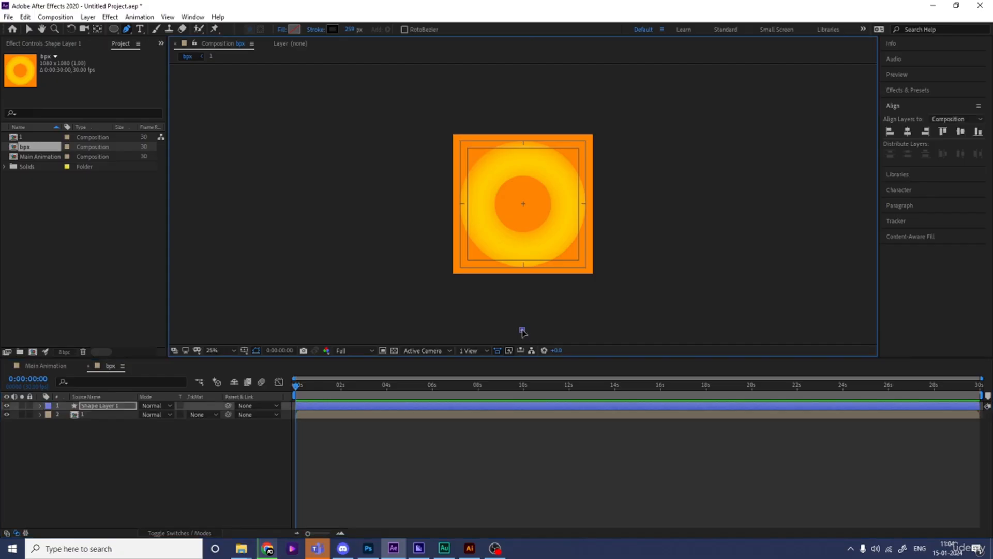
pyautogui.click(522, 96)
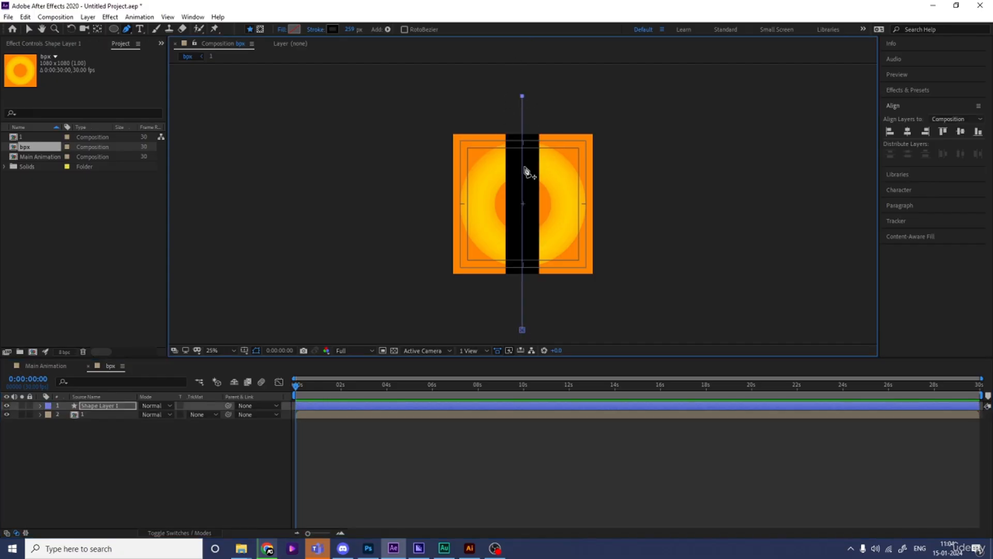
# Step: Set the vertical line's stroke width to 20 px
pyautogui.click(353, 29)
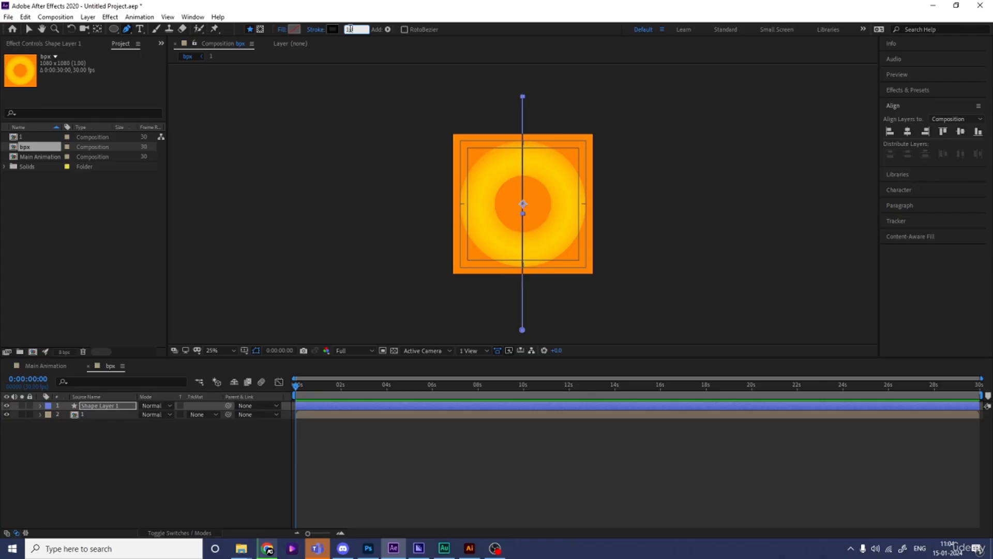
pyautogui.write('20')
pyautogui.press('Return')
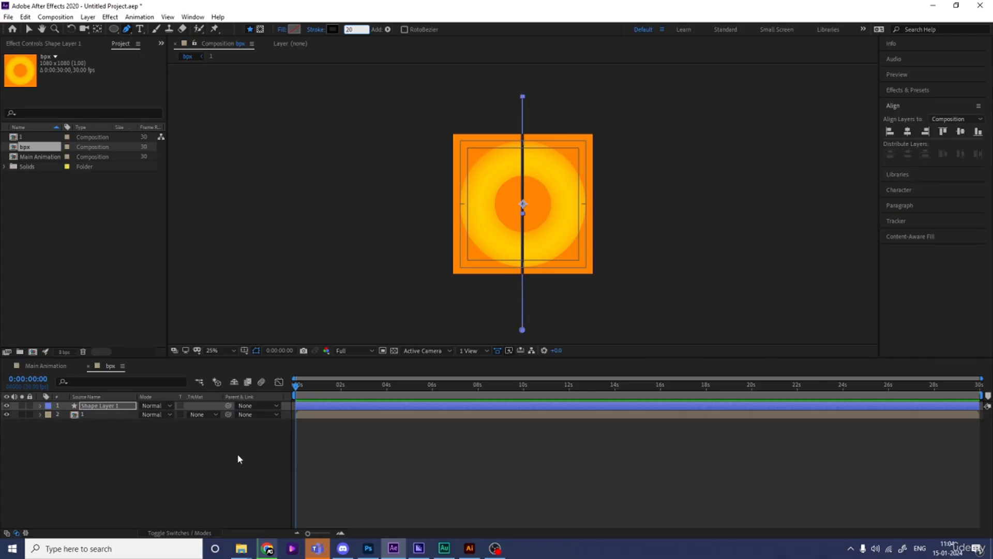
# Step: Centre the line's shape layer horizontally and vertically in the composition
pyautogui.click(135, 428)
pyautogui.click(107, 406)
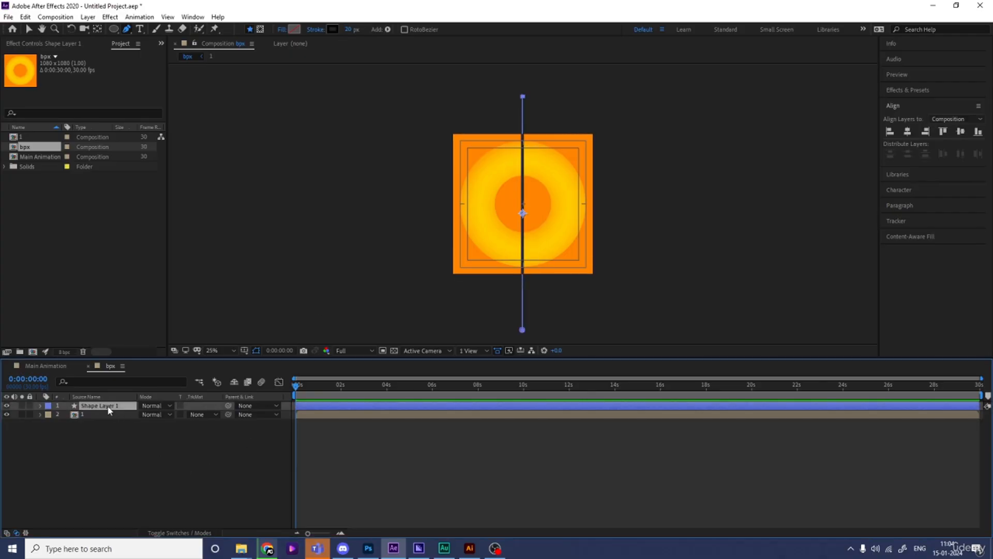
pyautogui.click(909, 131)
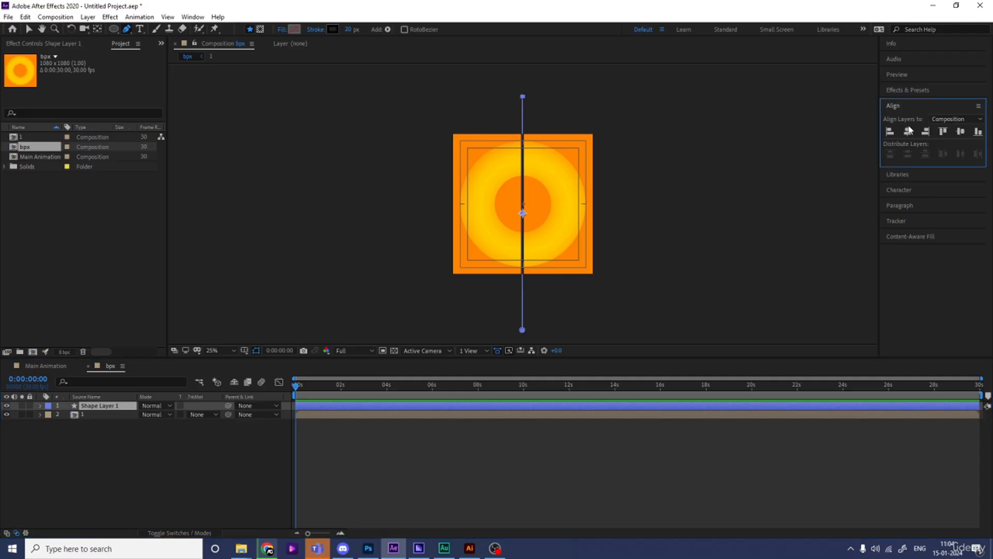
pyautogui.click(908, 131)
pyautogui.click(961, 131)
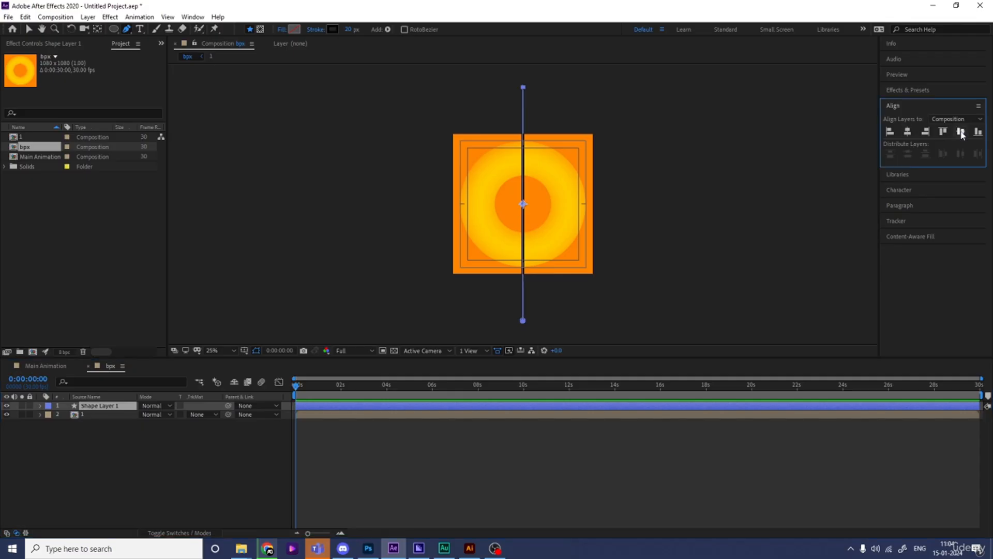
# Step: Duplicate the line layer and rotate the copy to 90° so the two lines form a cross
pyautogui.click(109, 409)
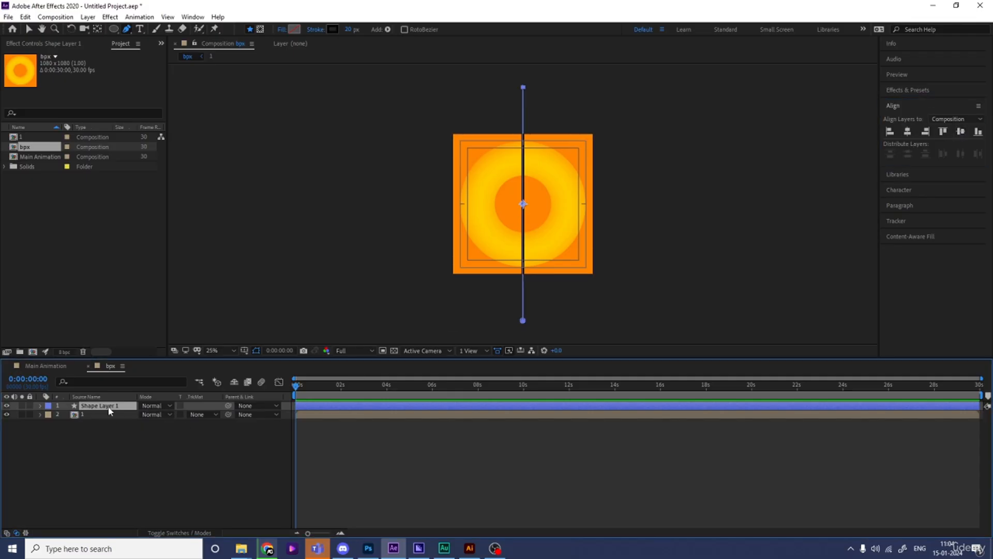
pyautogui.hotkey('ctrl', 'd')
pyautogui.press('r')
pyautogui.click(154, 415)
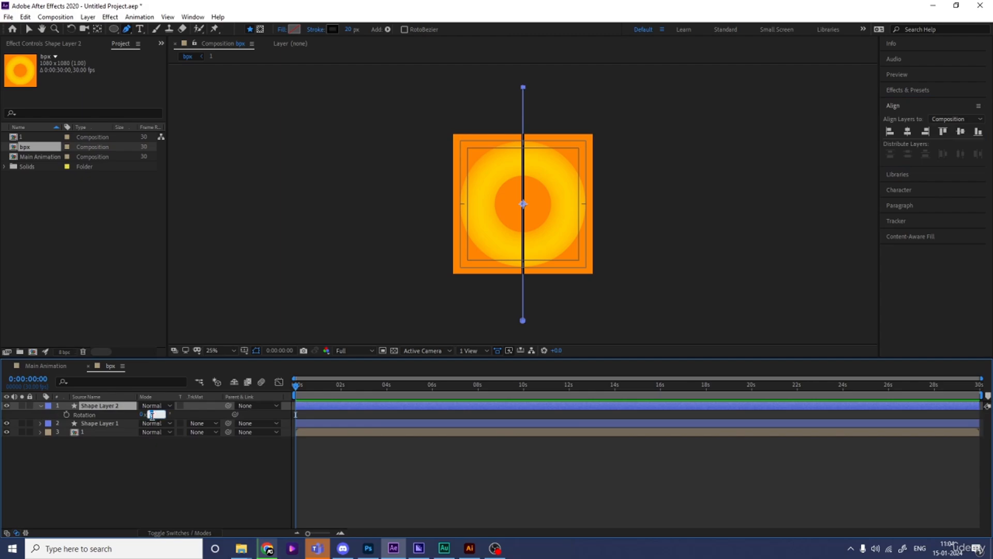
pyautogui.press('Return')
pyautogui.click(146, 495)
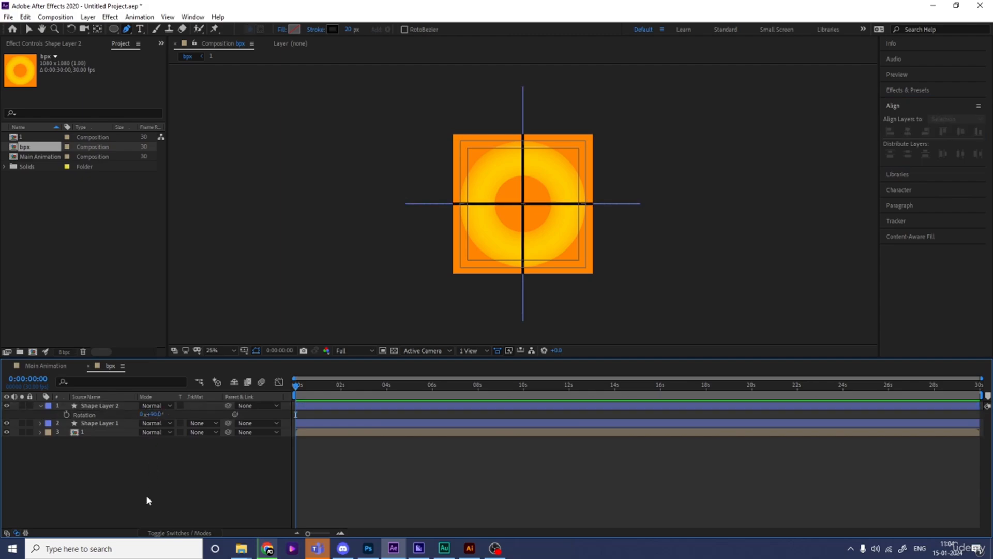
# Step: Add a null object and parent both line shape layers to it
pyautogui.rightClick(144, 495)
pyautogui.moveTo(164, 372)
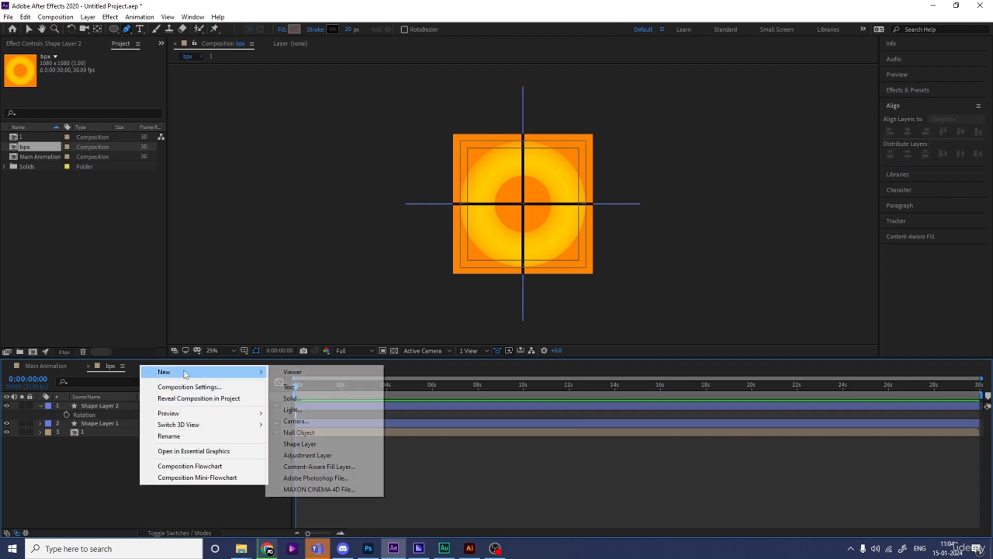
pyautogui.click(297, 432)
pyautogui.click(99, 415)
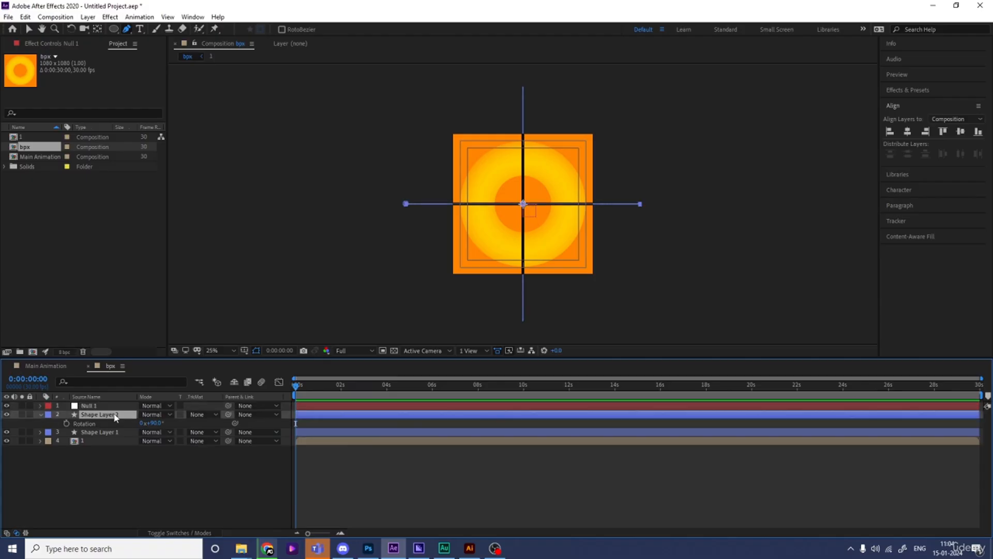
pyautogui.keyDown('ctrl'); pyautogui.click(97, 433); pyautogui.keyUp('ctrl')
pyautogui.moveTo(229, 415); pyautogui.dragTo(116, 408)
# Step: Keyframe the null's rotation from 0° at the start to one full revolution at 4 seconds
pyautogui.click(117, 409)
pyautogui.press('r')
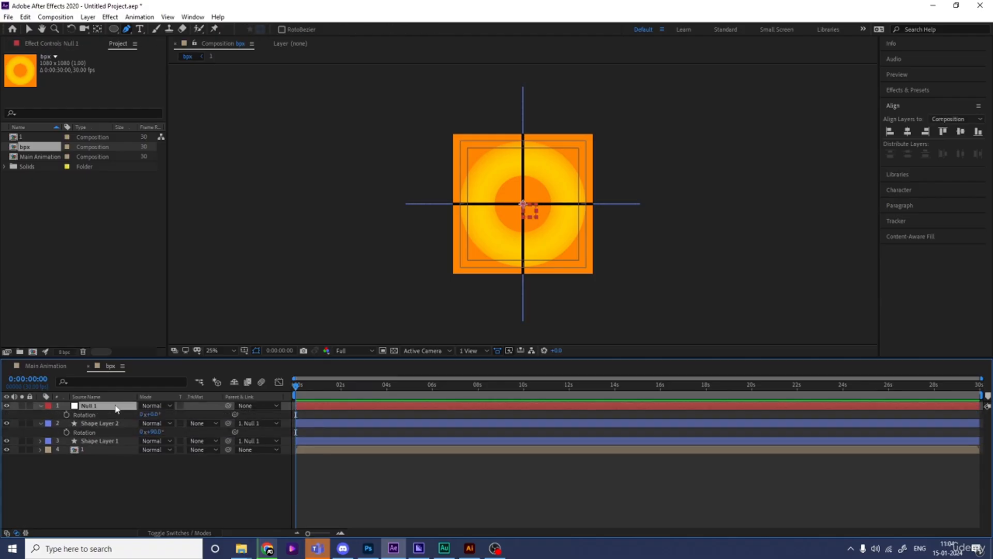
pyautogui.click(66, 415)
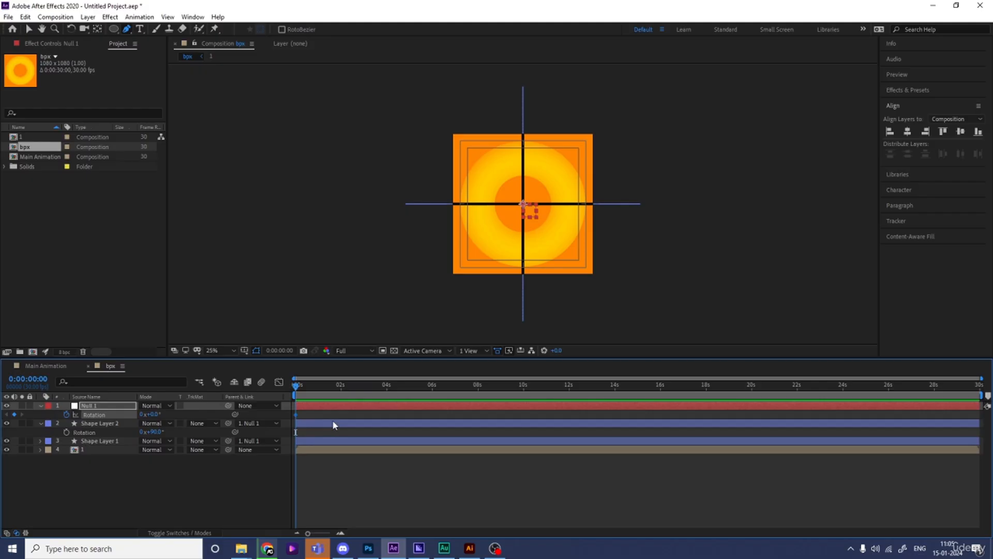
pyautogui.click(386, 389)
pyautogui.press('=')
pyautogui.press('=')
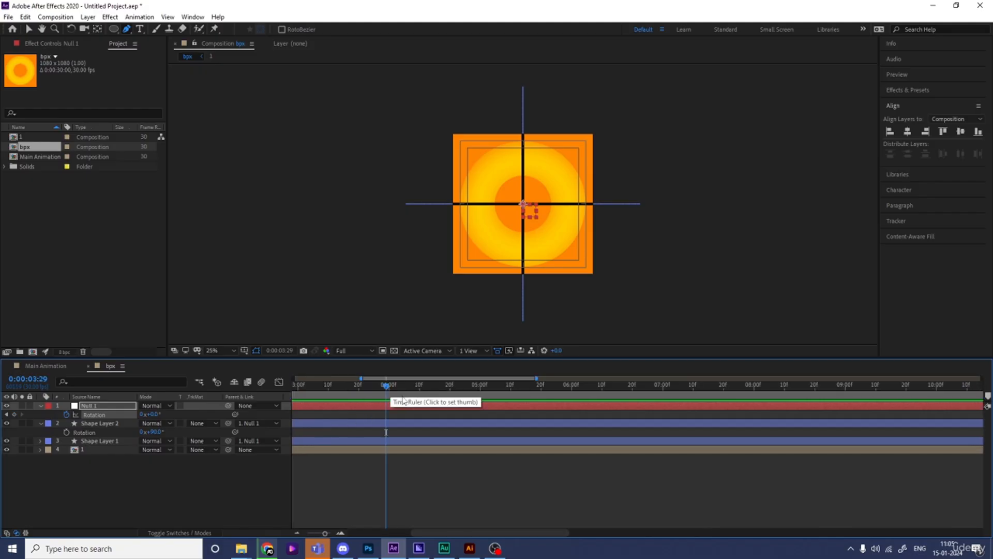
pyautogui.click(394, 389)
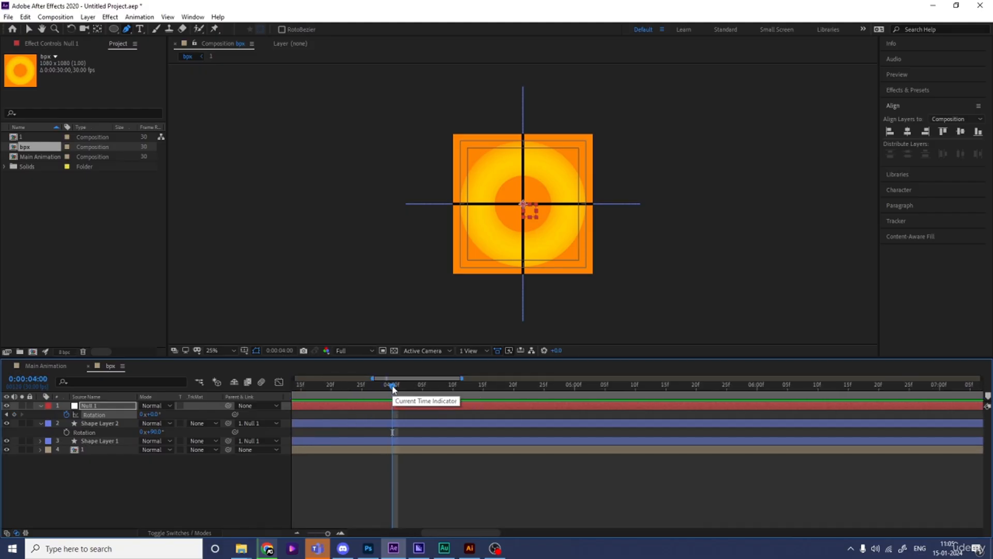
pyautogui.click(142, 415)
pyautogui.press('Return')
# Step: Add a loopOut() expression to the null's rotation and preview the spinning cross
pyautogui.moveTo(319, 392); pyautogui.dragTo(167, 404)
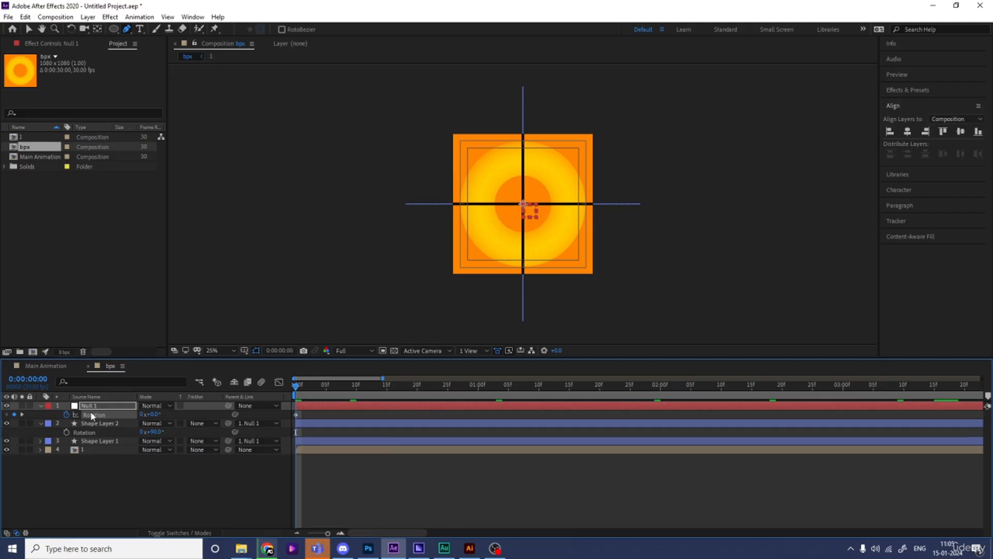
pyautogui.keyDown('alt'); pyautogui.click(67, 415); pyautogui.keyUp('alt')
pyautogui.write('loop')
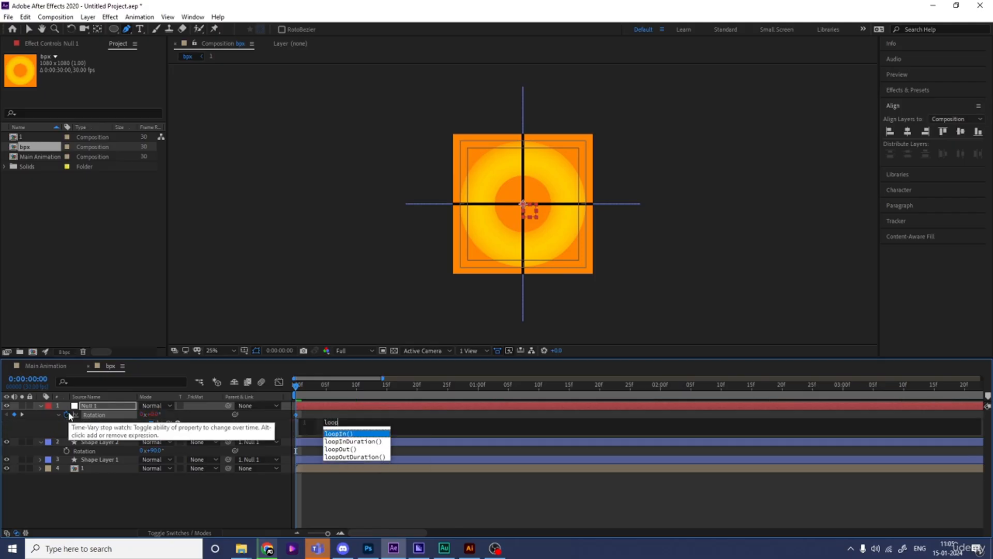
pyautogui.press('Down')
pyautogui.press('Down')
pyautogui.press('Return')
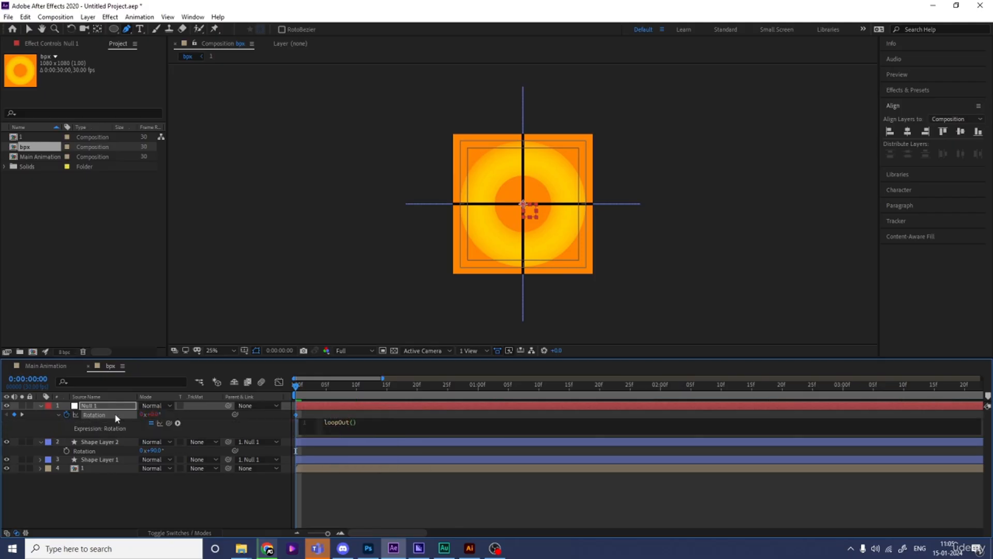
pyautogui.click(198, 498)
pyautogui.press('-')
pyautogui.press('-')
pyautogui.press('-')
pyautogui.press('space')
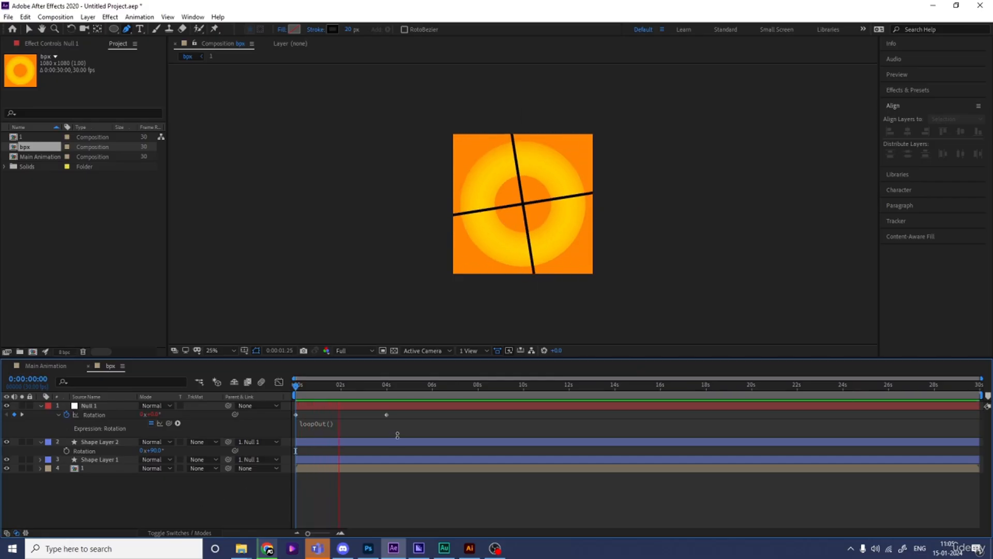
# Step: Slow the spin by moving the null's second rotation keyframe to 6 seconds
pyautogui.click(432, 386)
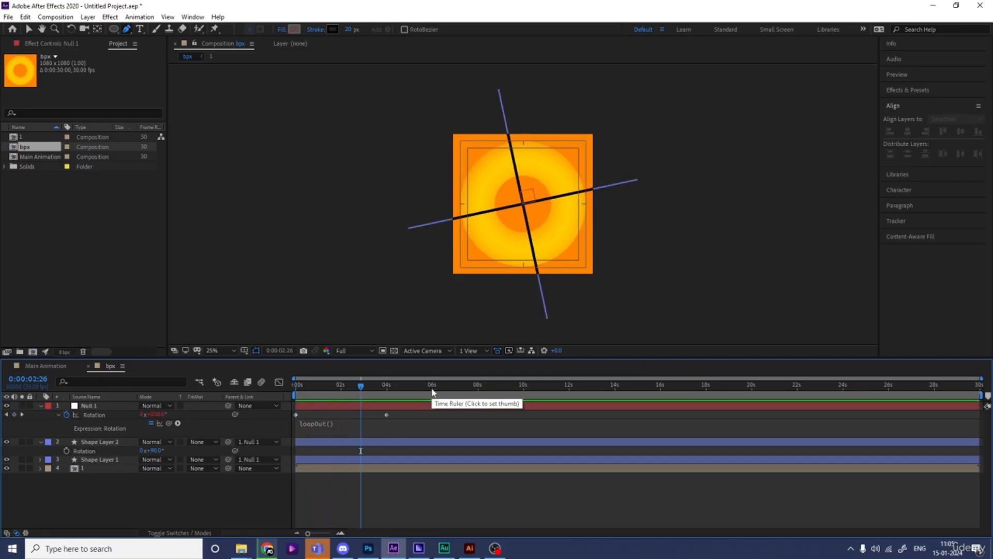
pyautogui.press('=')
pyautogui.press('=')
pyautogui.press('=')
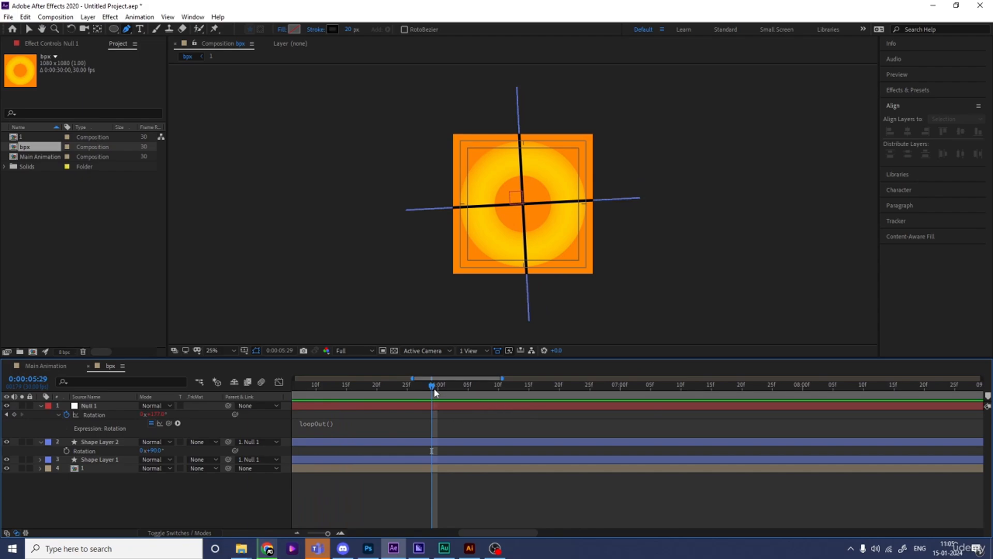
pyautogui.click(439, 389)
pyautogui.press('-')
pyautogui.press('-')
pyautogui.press('-')
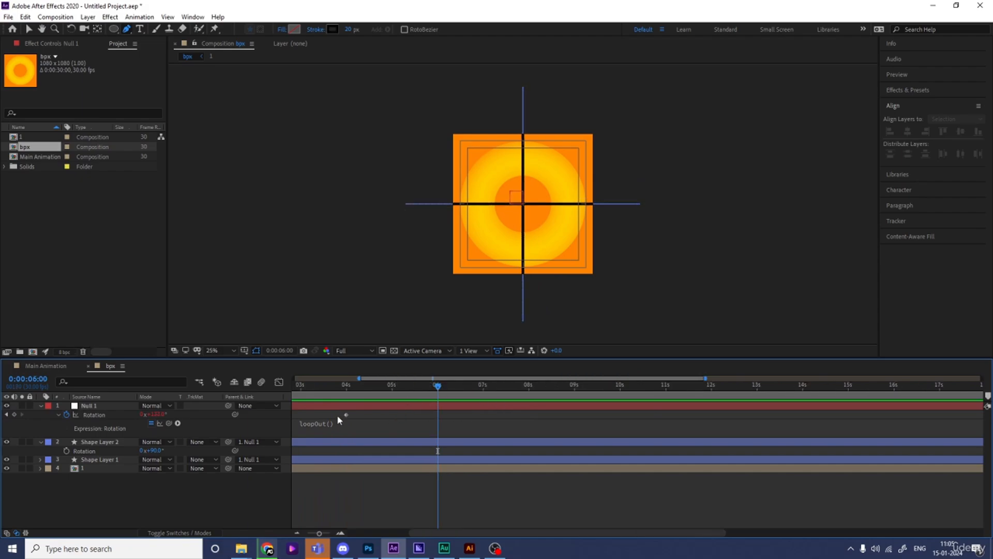
pyautogui.moveTo(347, 415); pyautogui.dragTo(437, 418)
pyautogui.press('=')
pyautogui.press('=')
pyautogui.press('=')
pyautogui.press('-')
pyautogui.press('-')
pyautogui.press('-')
pyautogui.press('-')
# Step: Preview the slower rotation from the start and collapse the layers' properties
pyautogui.moveTo(338, 392); pyautogui.dragTo(215, 398)
pyautogui.press('space')
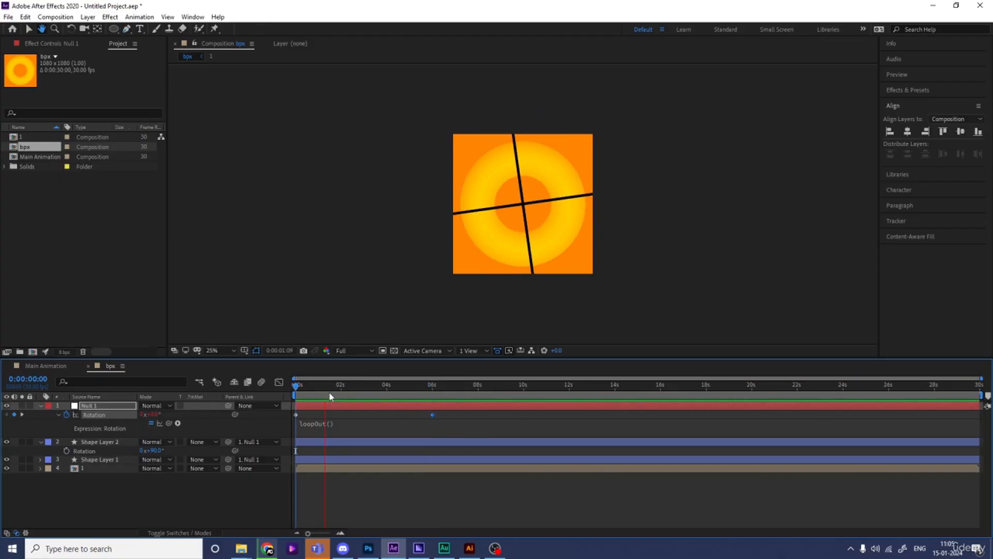
pyautogui.press('space')
pyautogui.press('u')
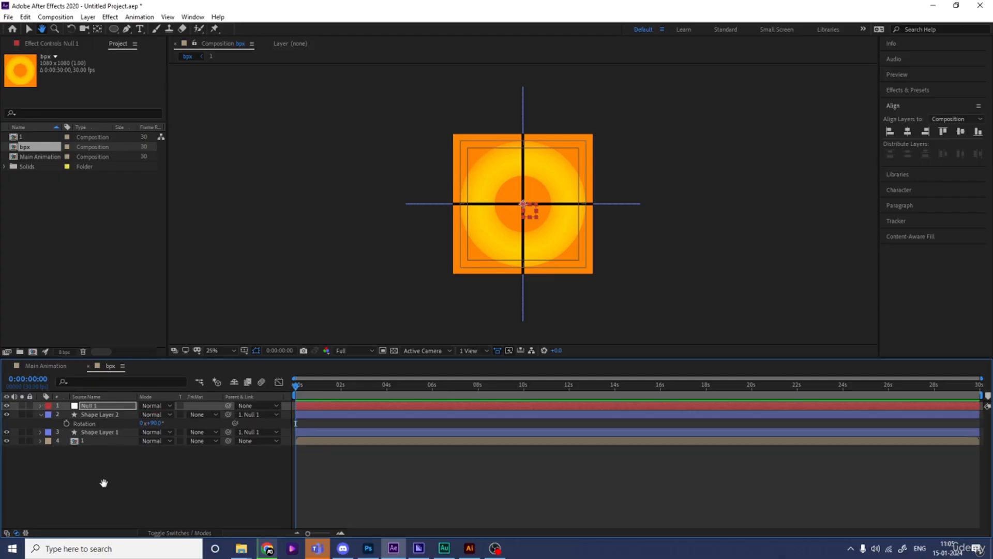
pyautogui.click(104, 483)
pyautogui.press('u')
pyautogui.press('u')
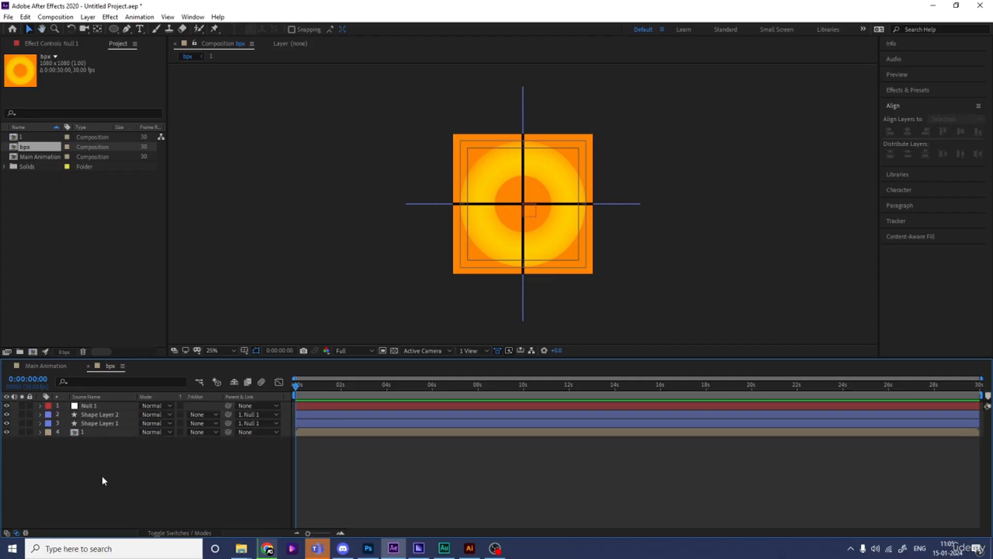
# Step: Prepare the Ellipse tool with a white FFFFFF fill and no stroke
pyautogui.click(114, 30)
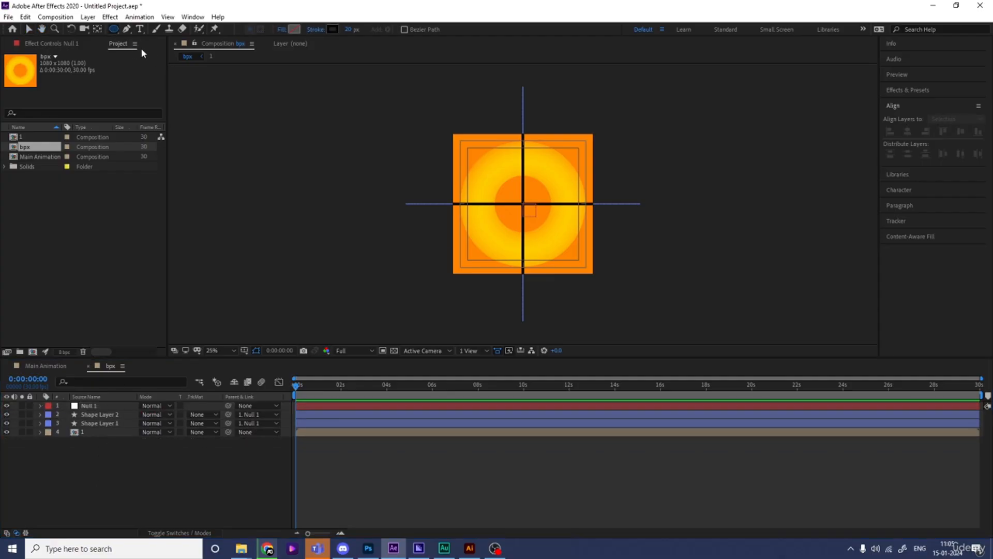
pyautogui.click(294, 29)
pyautogui.write('ffffff')
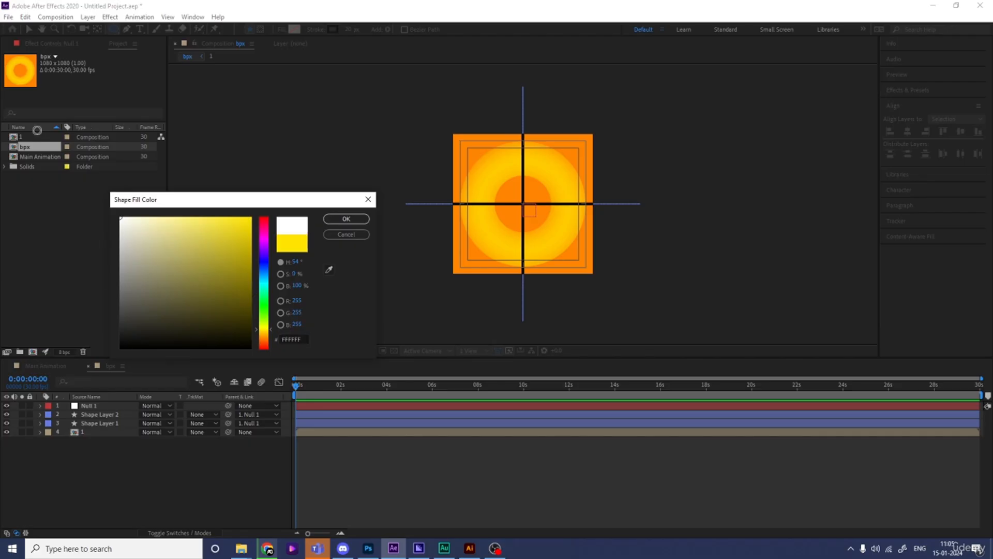
pyautogui.click(346, 218)
pyautogui.click(316, 29)
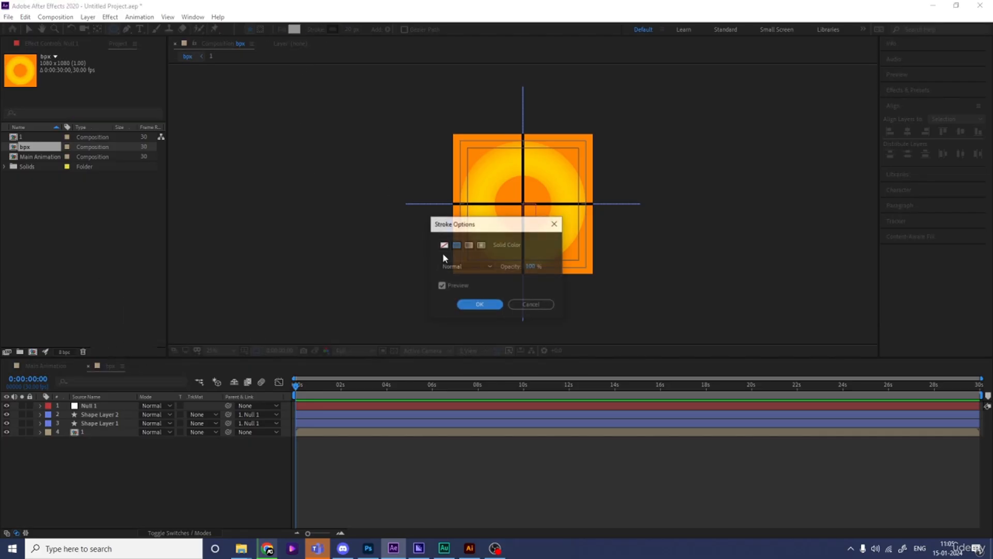
pyautogui.click(444, 245)
pyautogui.click(479, 305)
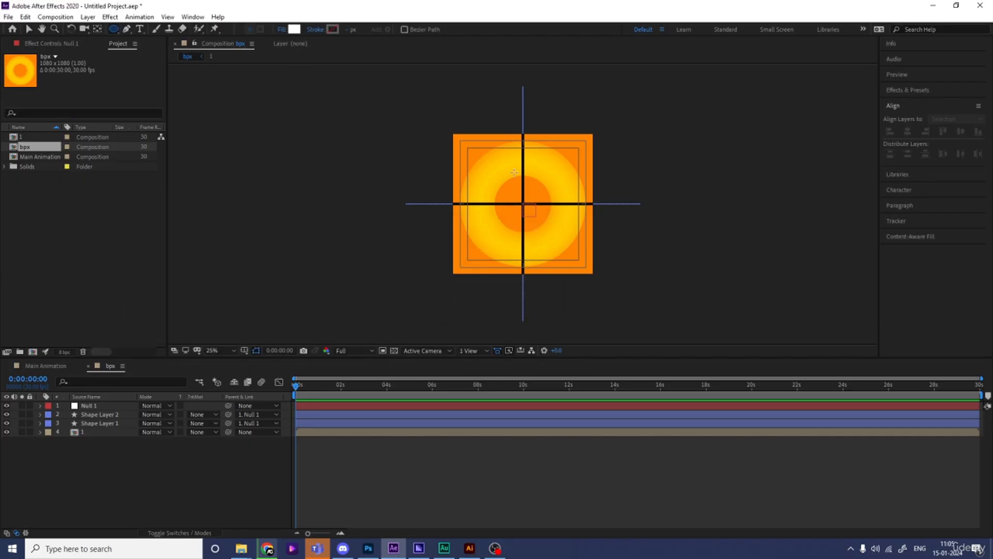
# Step: Draw a small white circle over the vertical line on the upper part of the yellow ring and select its layer
pyautogui.moveTo(508, 150); pyautogui.dragTo(536, 177)
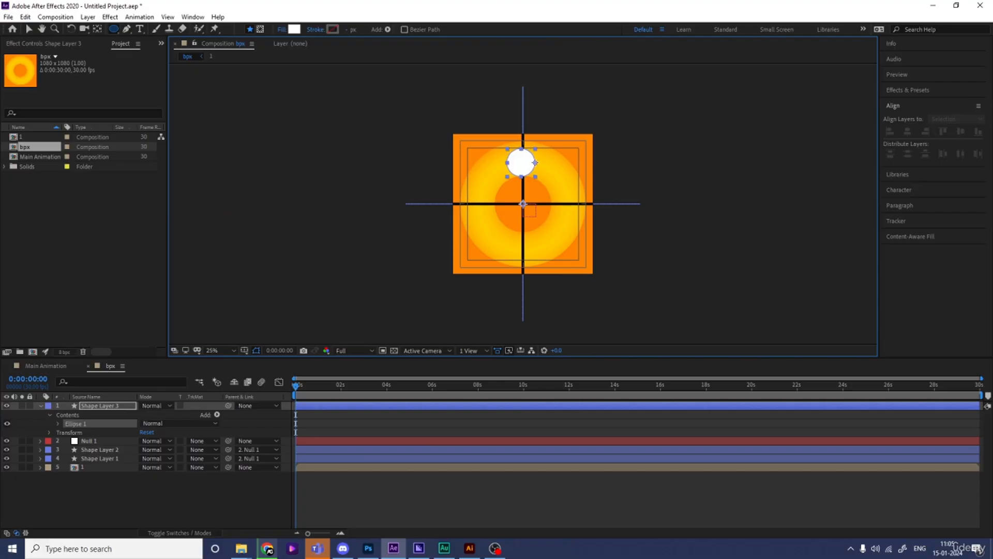
pyautogui.click(94, 407)
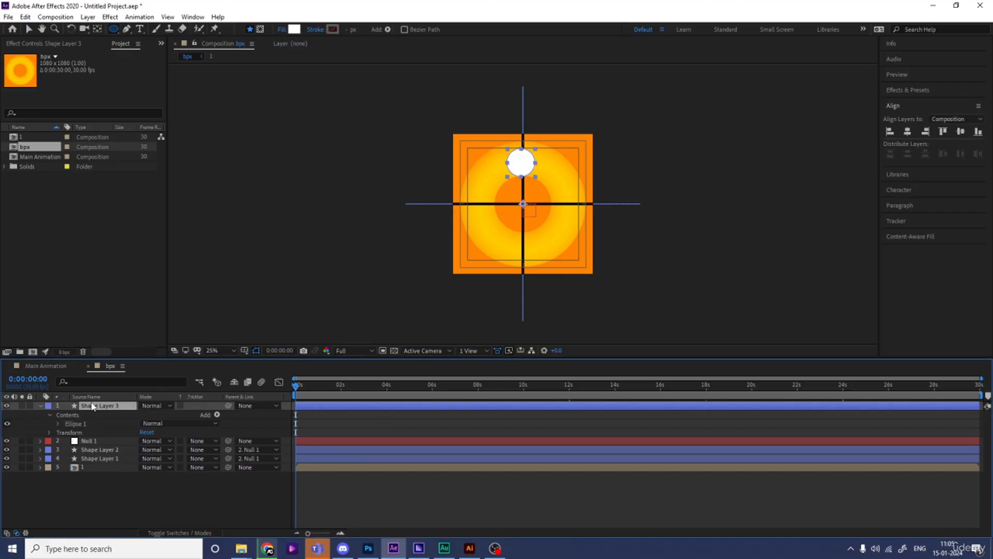
# Step: Centre the white circle's anchor point, align the circle horizontally in the composition and nudge it slightly upward on the ring
pyautogui.hotkey('ctrl', 'alt', 'Home')
pyautogui.click(908, 131)
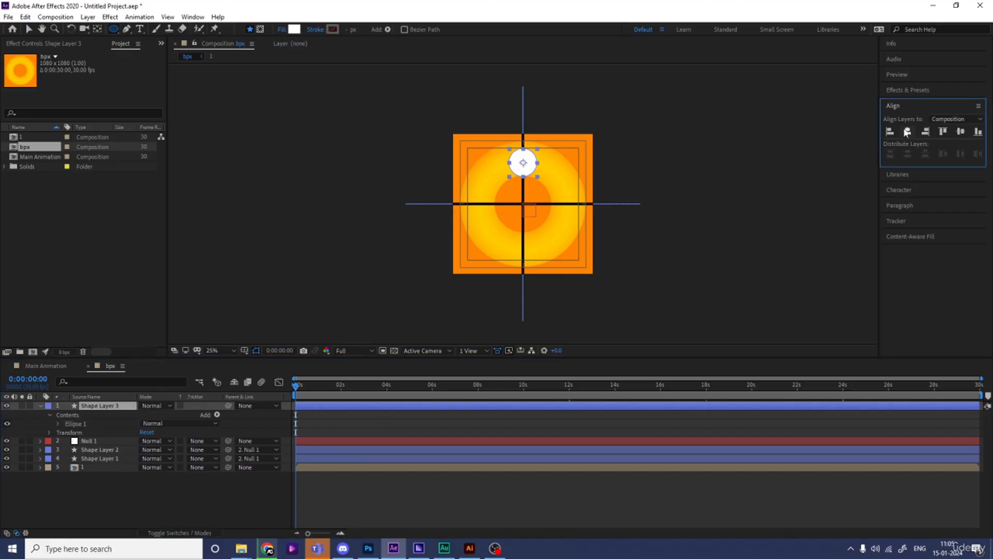
pyautogui.click(232, 351)
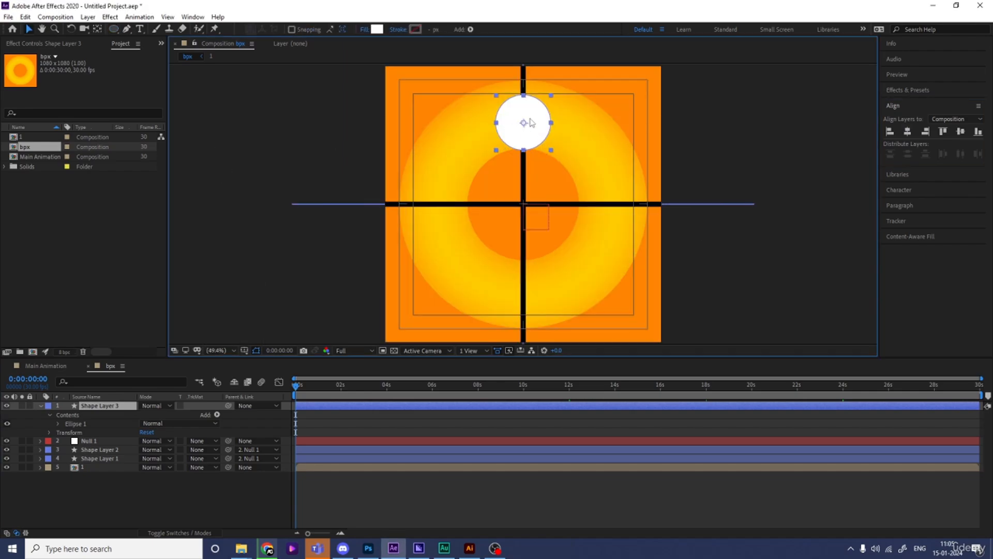
pyautogui.press('v')
pyautogui.moveTo(532, 139)
pyautogui.mouseDown()
pyautogui.moveTo(530, 119)
pyautogui.moveTo(530, 129)
pyautogui.mouseUp()
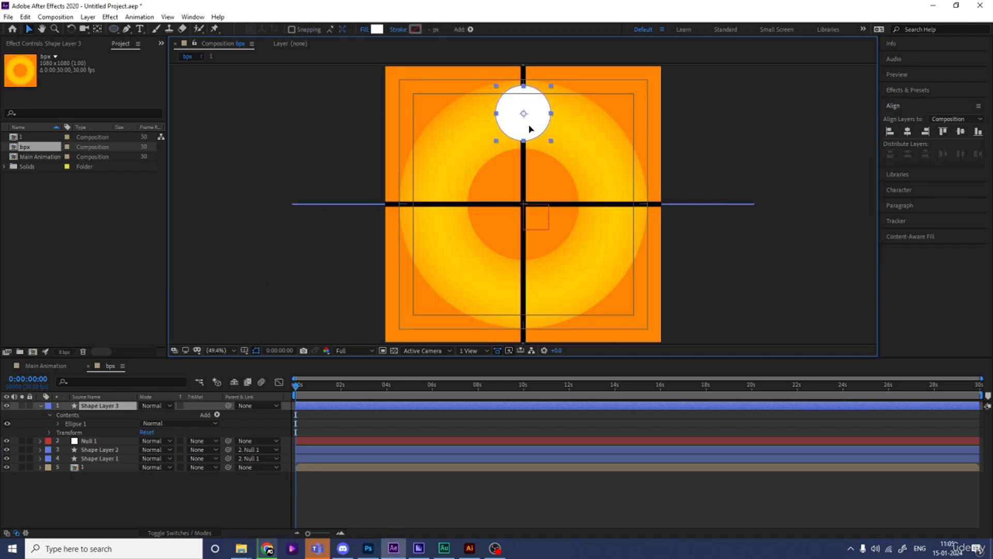
# Step: Duplicate the rotating null and time-reverse the copy's rotation keyframes so it spins the opposite way
pyautogui.click(93, 490)
pyautogui.press('u')
pyautogui.click(83, 415)
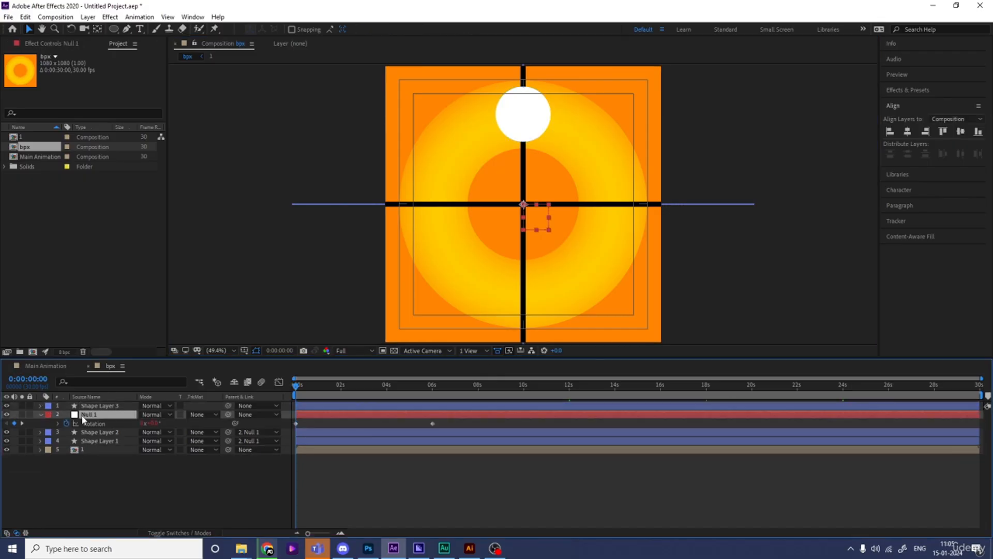
pyautogui.hotkey('ctrl', 'd')
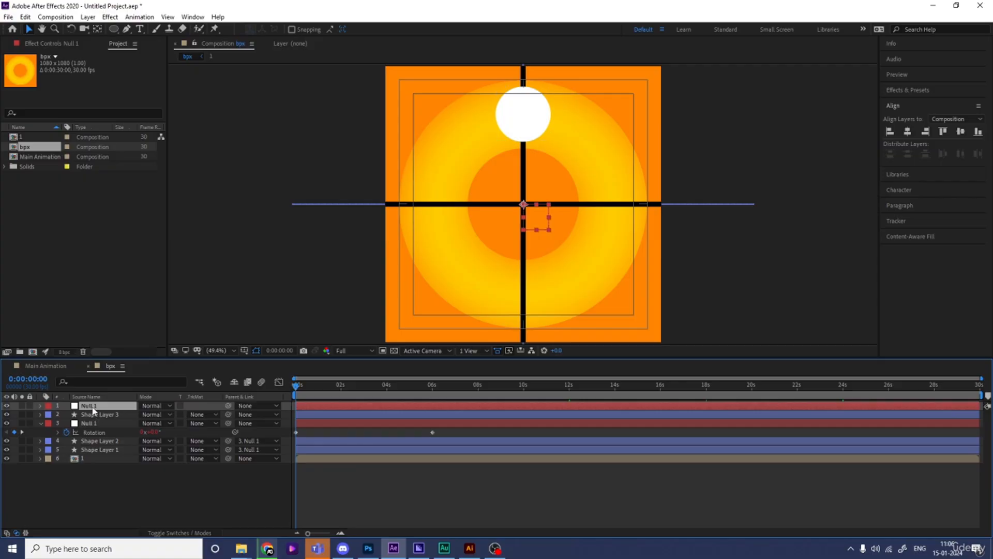
pyautogui.press('u')
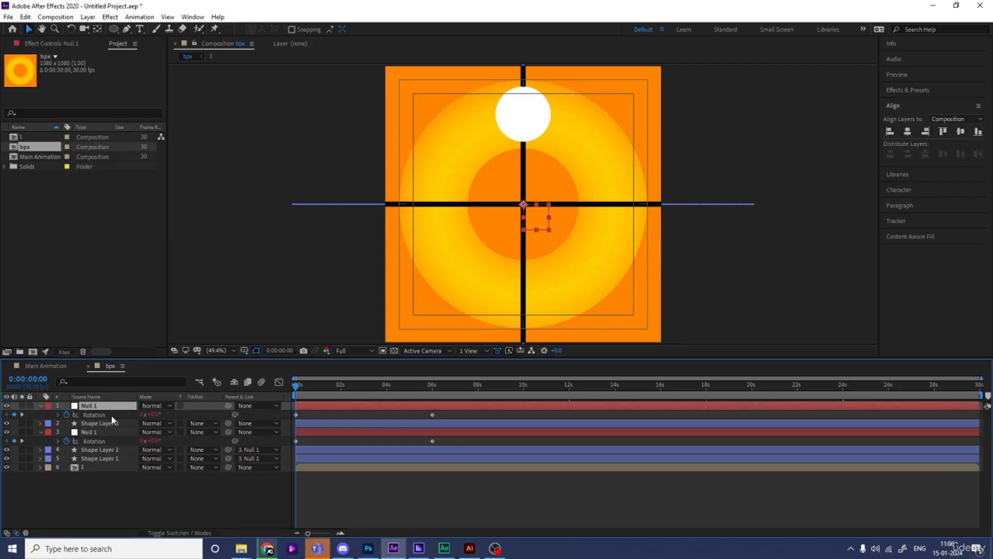
pyautogui.rightClick(296, 415)
pyautogui.moveTo(318, 408)
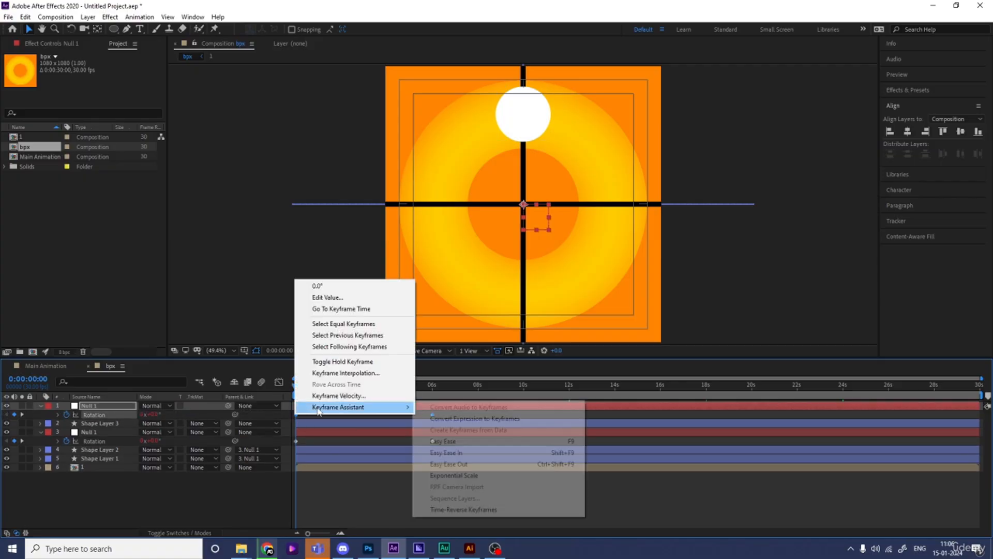
pyautogui.click(455, 510)
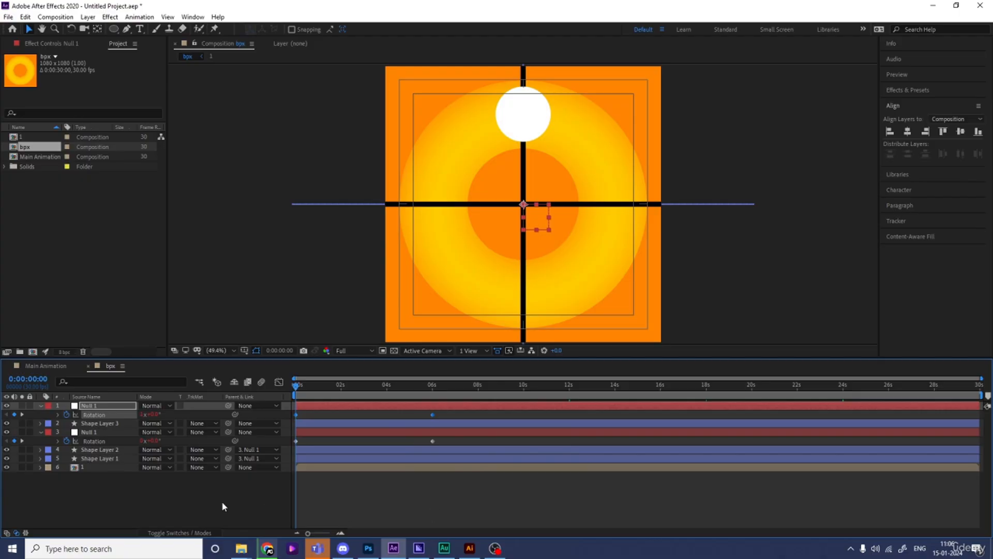
pyautogui.click(147, 501)
# Step: Parent the white circle's layer to the duplicated null and preview the counter-rotation
pyautogui.click(88, 423)
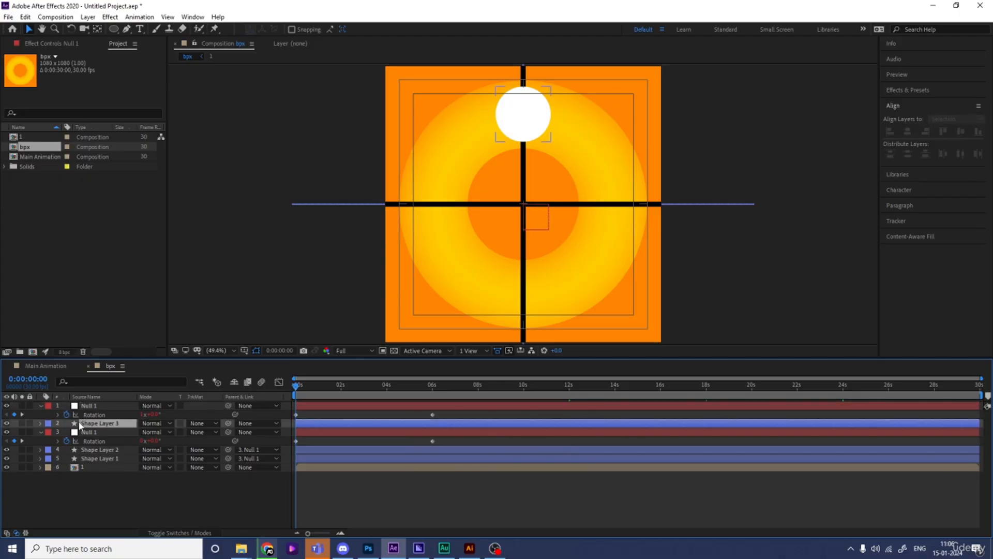
pyautogui.moveTo(228, 423); pyautogui.dragTo(108, 404)
pyautogui.press('space')
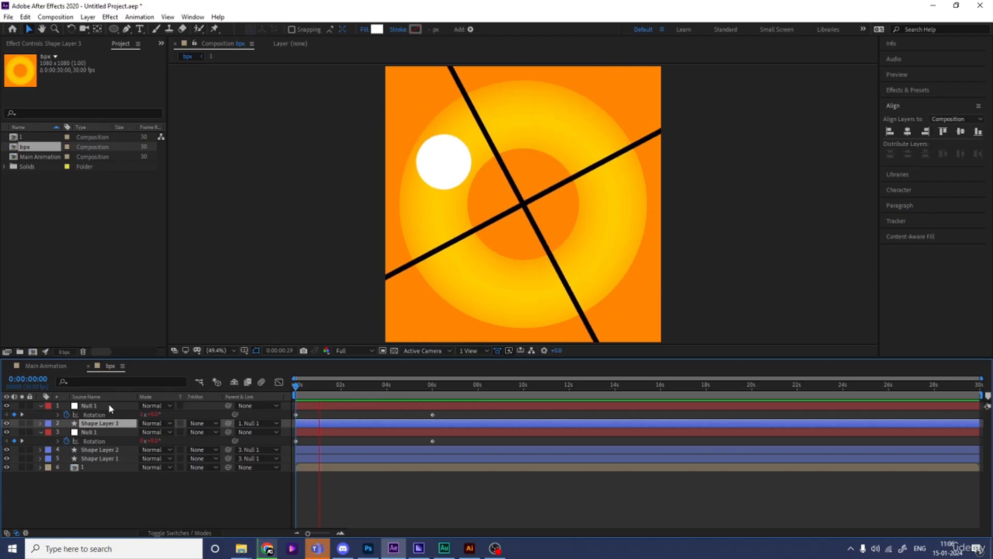
pyautogui.press('space')
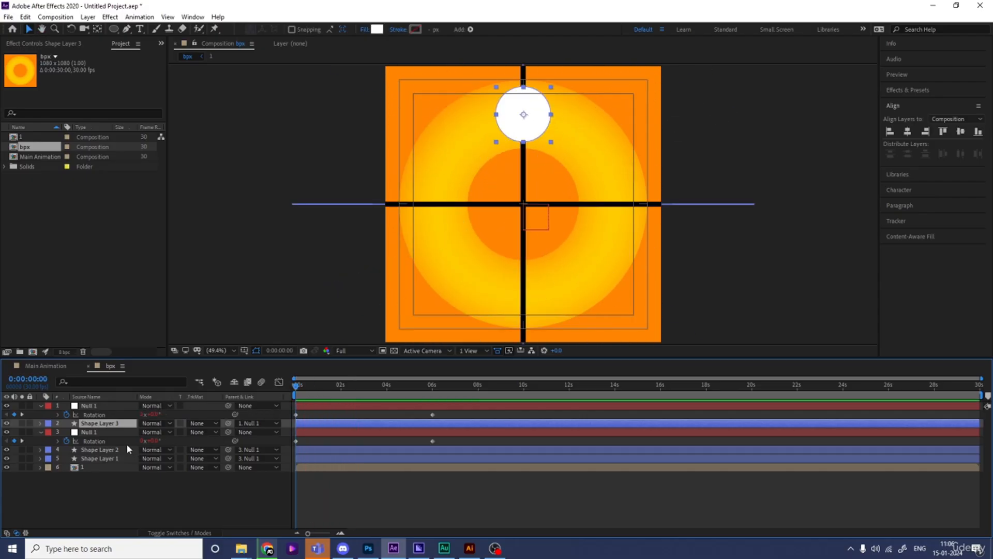
# Step: Add a Bevel and Emboss layer style to the white circle with Soften at 16 and Size at about 200
pyautogui.rightClick(97, 425)
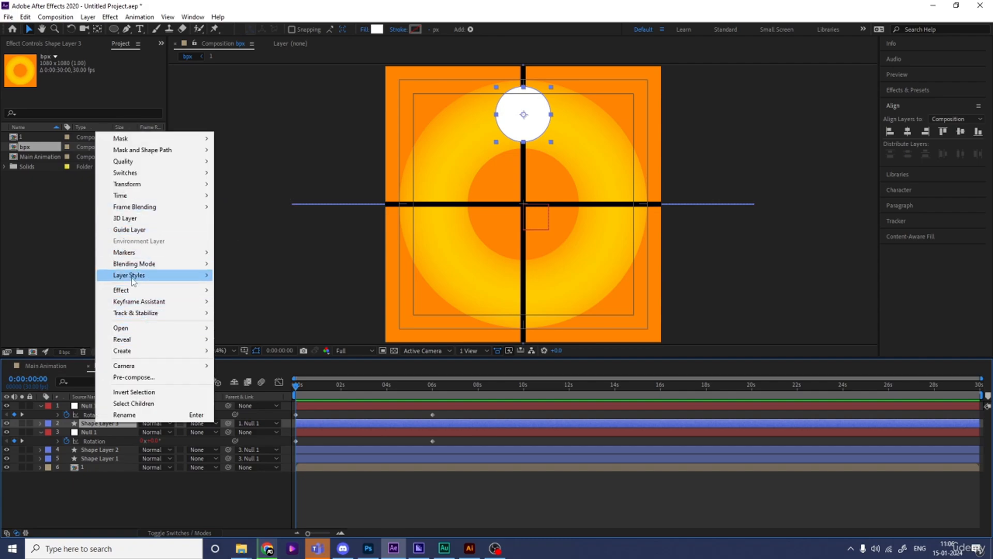
pyautogui.moveTo(133, 280)
pyautogui.click(287, 358)
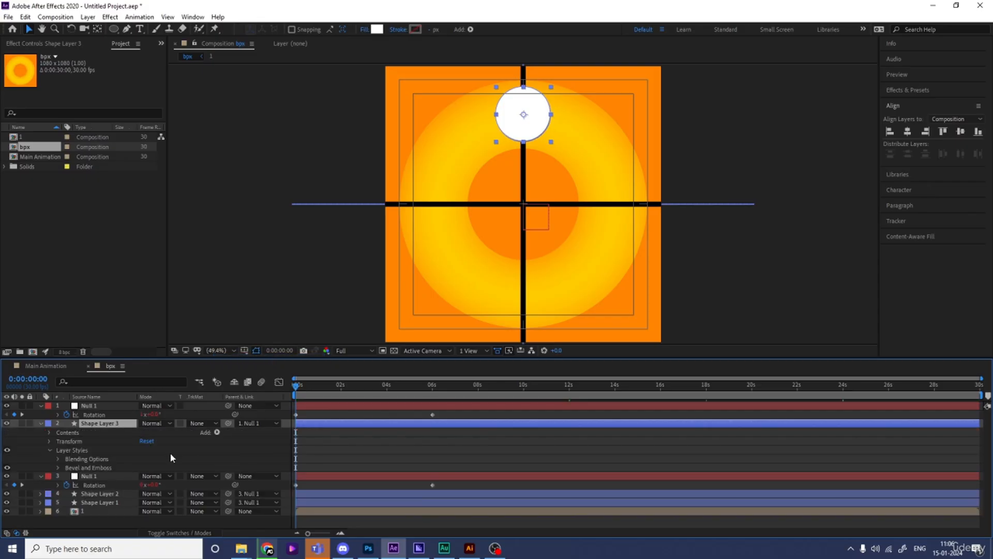
pyautogui.click(58, 467)
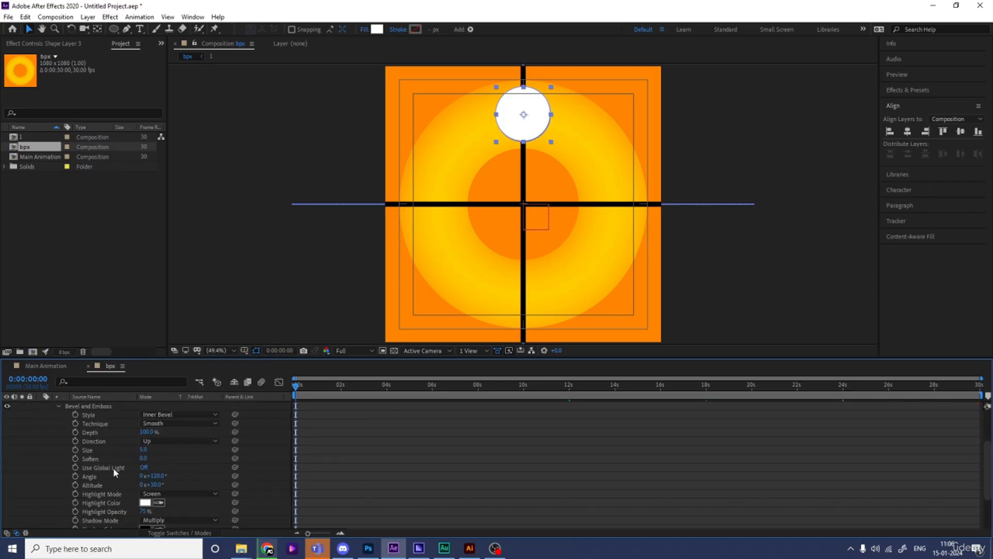
pyautogui.moveTo(144, 458); pyautogui.dragTo(381, 442)
pyautogui.moveTo(144, 449); pyautogui.dragTo(209, 472)
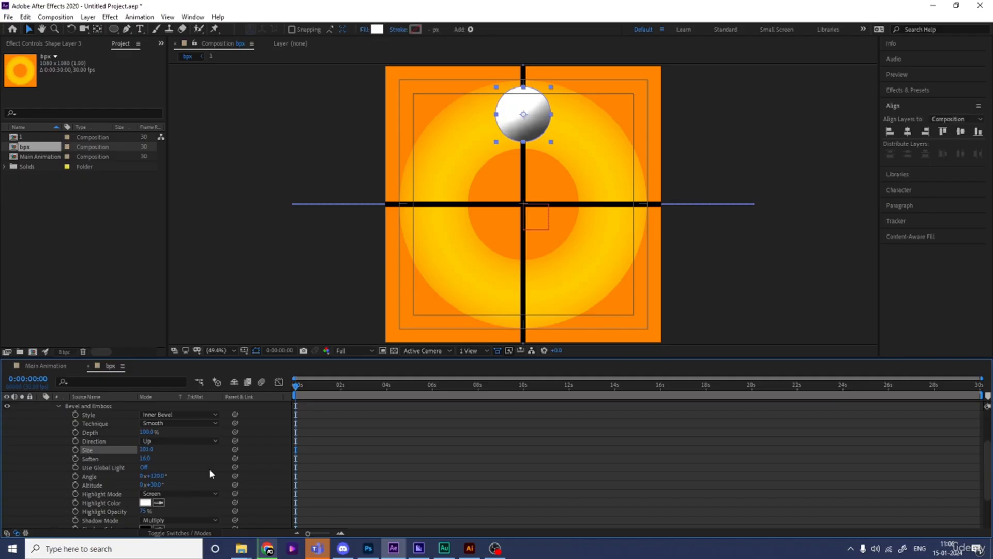
# Step: Sample the orange of the ring's centre as the bevel's shadow color, lower its shadow opacity and collapse the circle layer
pyautogui.scroll(-3, 188, 482)
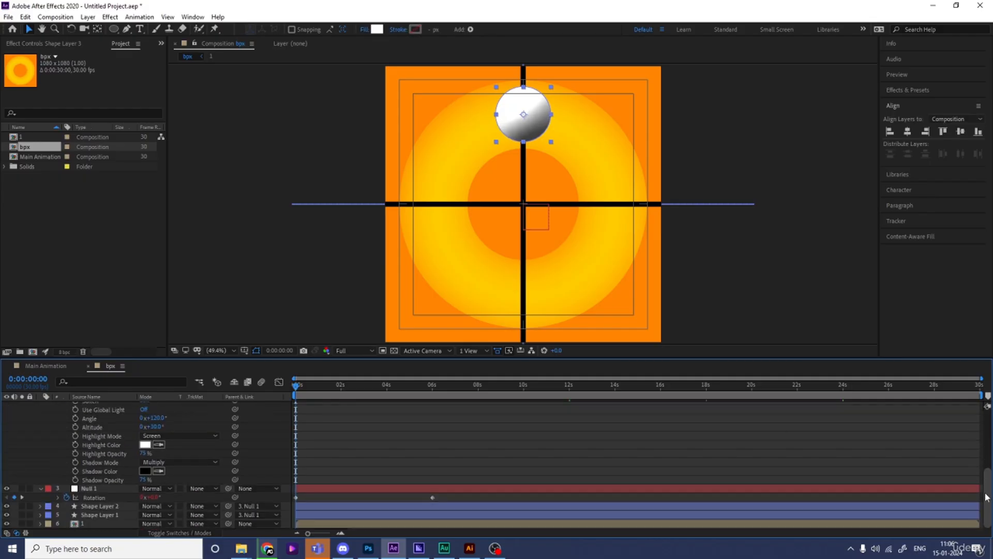
pyautogui.click(159, 471)
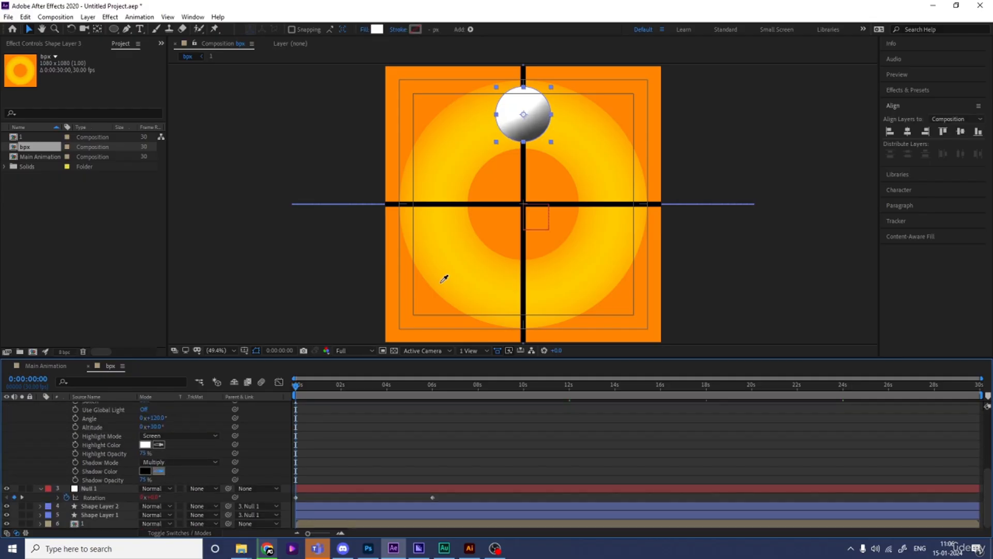
pyautogui.click(506, 215)
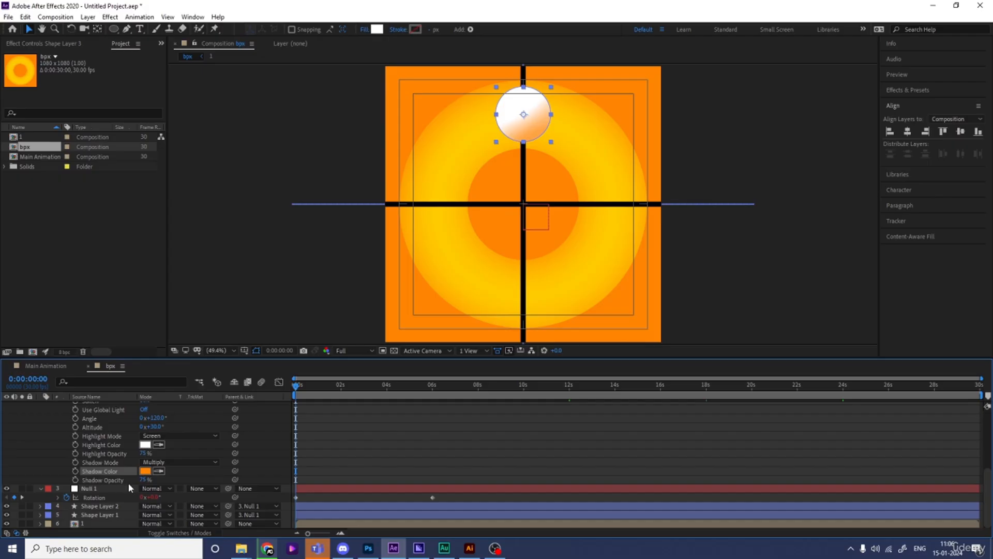
pyautogui.moveTo(148, 481); pyautogui.dragTo(117, 481)
pyautogui.click(336, 455)
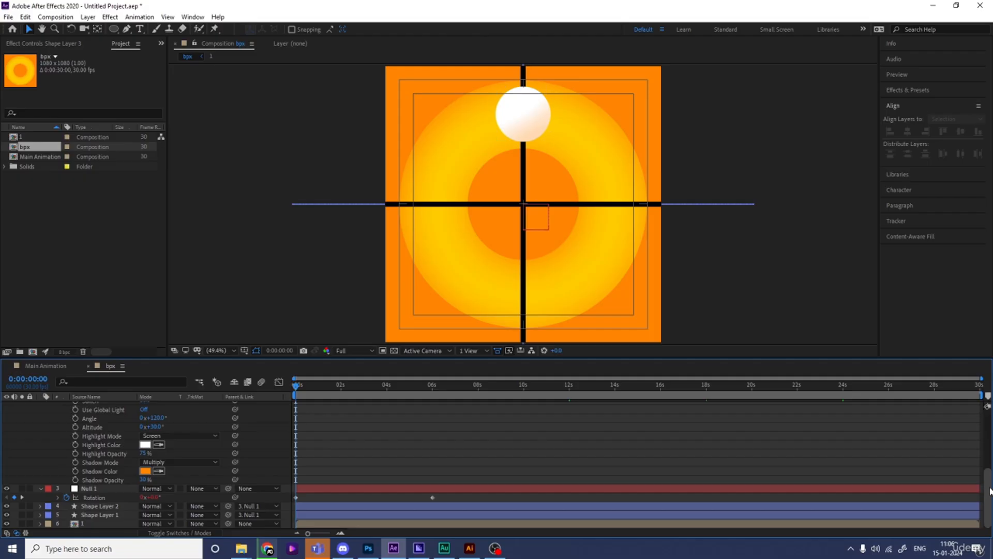
pyautogui.moveTo(988, 492); pyautogui.dragTo(988, 406)
pyautogui.click(40, 424)
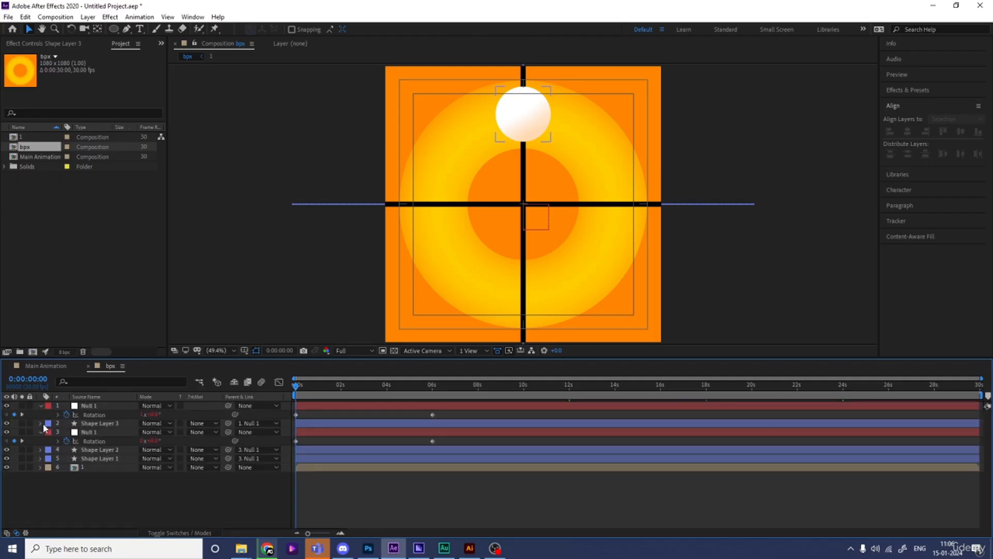
# Step: Find the Drop Shadow effect and apply it to the white circle's layer
pyautogui.click(101, 423)
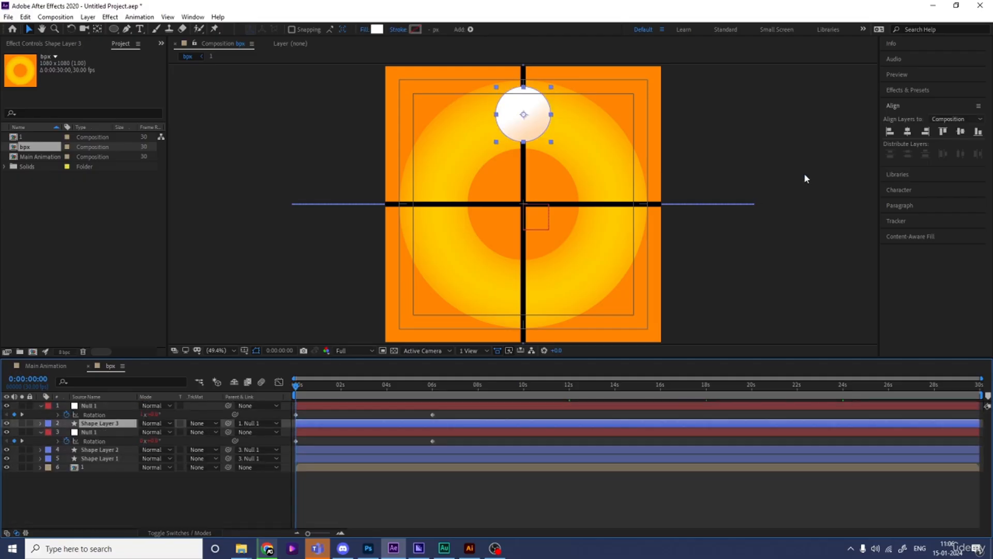
pyautogui.click(914, 92)
pyautogui.click(919, 104)
pyautogui.write('dro')
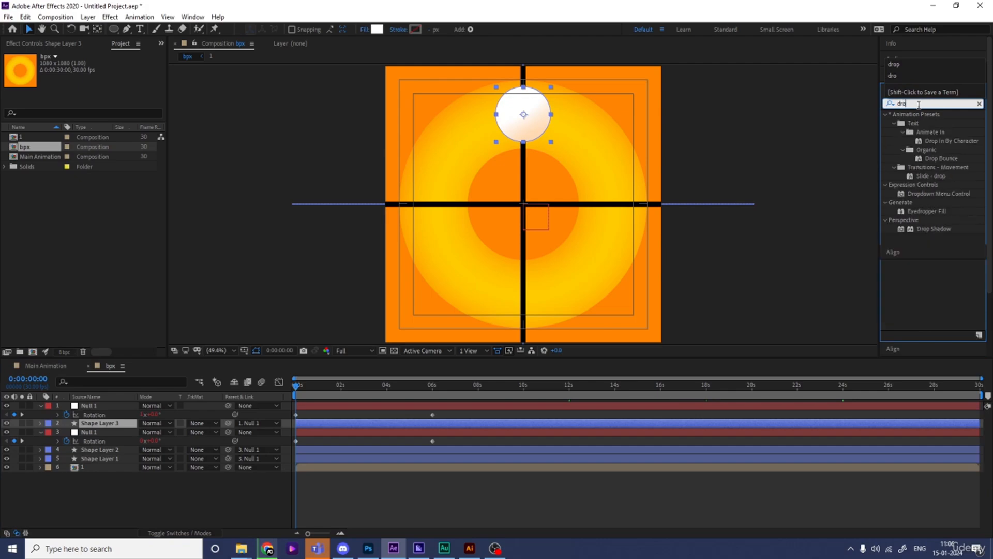
pyautogui.write('p')
pyautogui.doubleClick(934, 228)
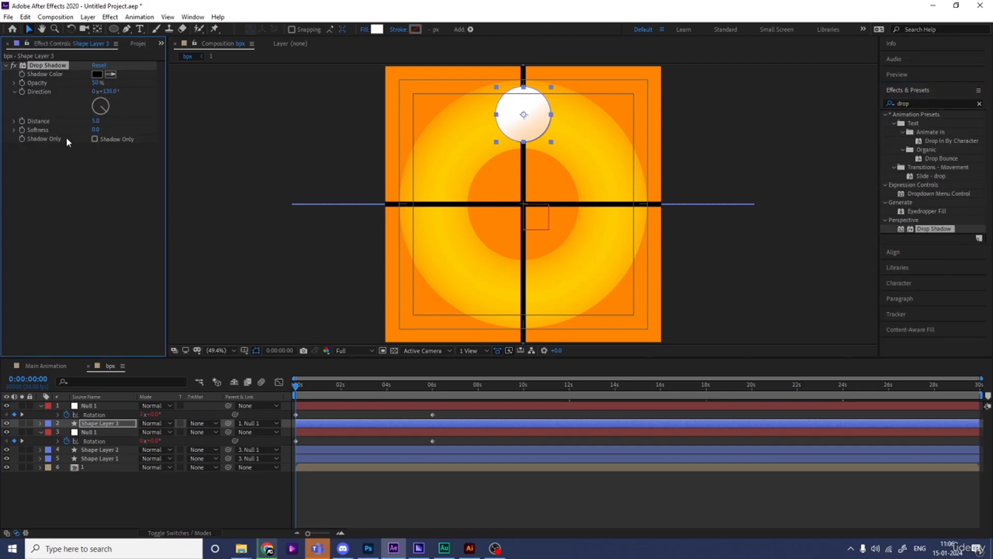
# Step: Set the drop shadow's softness to 200 and distance to 20, and turn its direction to about 271°
pyautogui.click(96, 131)
pyautogui.press('Return')
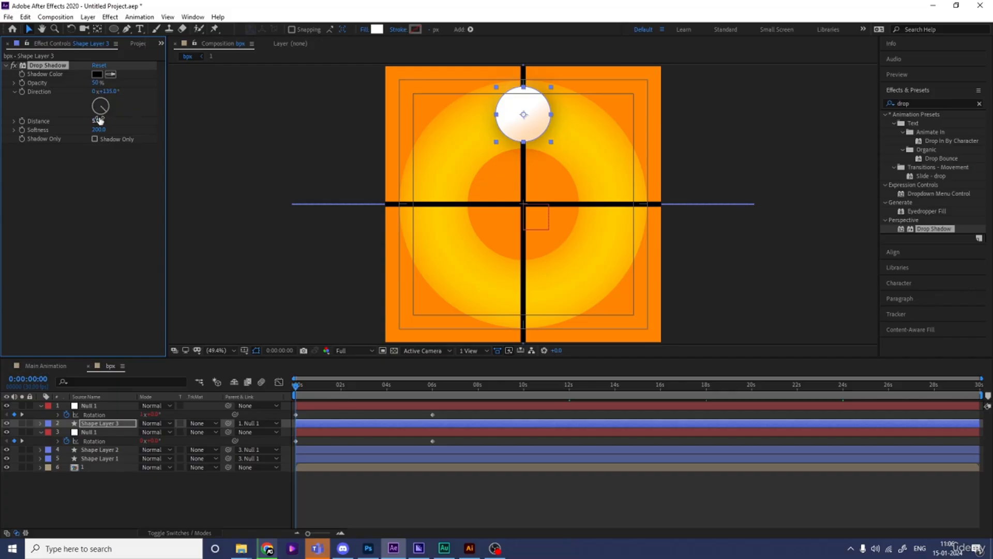
pyautogui.click(96, 121)
pyautogui.write('20')
pyautogui.press('Return')
pyautogui.moveTo(107, 114); pyautogui.dragTo(80, 110)
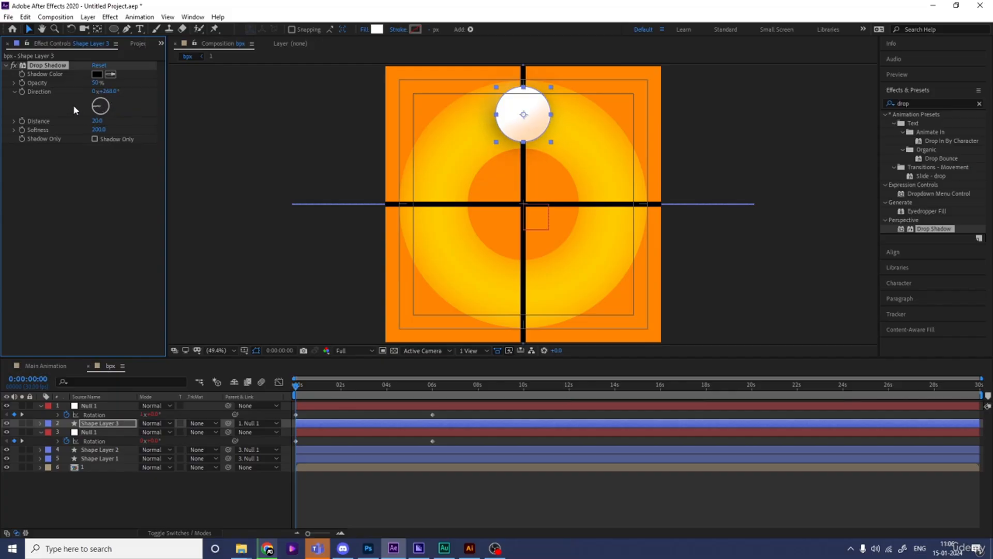
pyautogui.press('Num_Lock')
# Step: Sample the orange background as the drop shadow color and darken it to the deep orange CD4D00
pyautogui.click(111, 75)
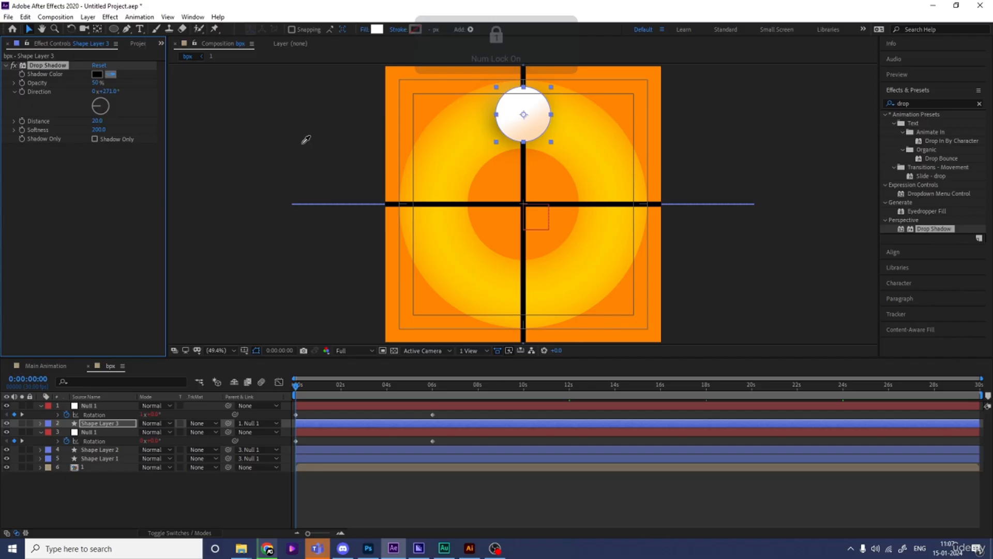
pyautogui.click(491, 222)
pyautogui.click(97, 74)
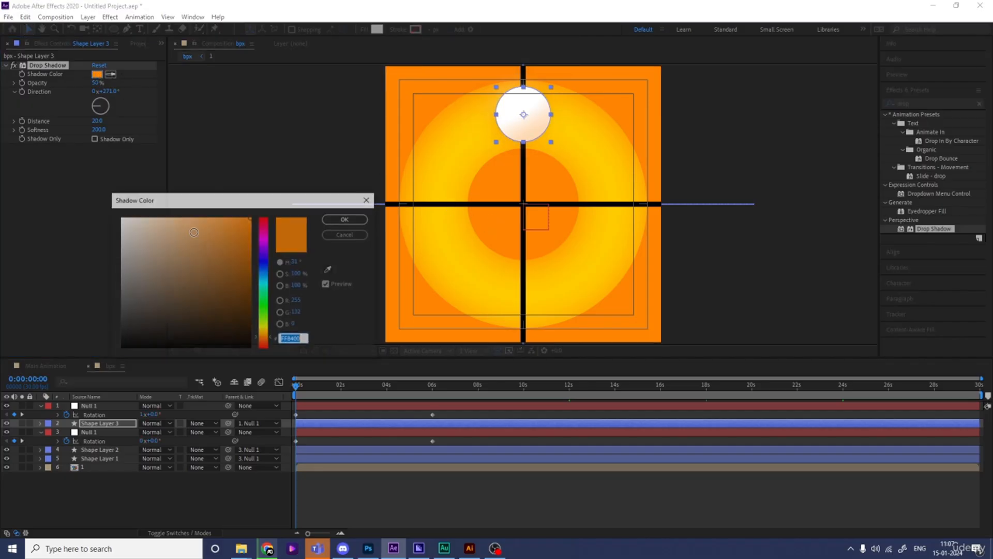
pyautogui.click(249, 310)
pyautogui.moveTo(248, 309); pyautogui.dragTo(251, 267)
pyautogui.click(266, 342)
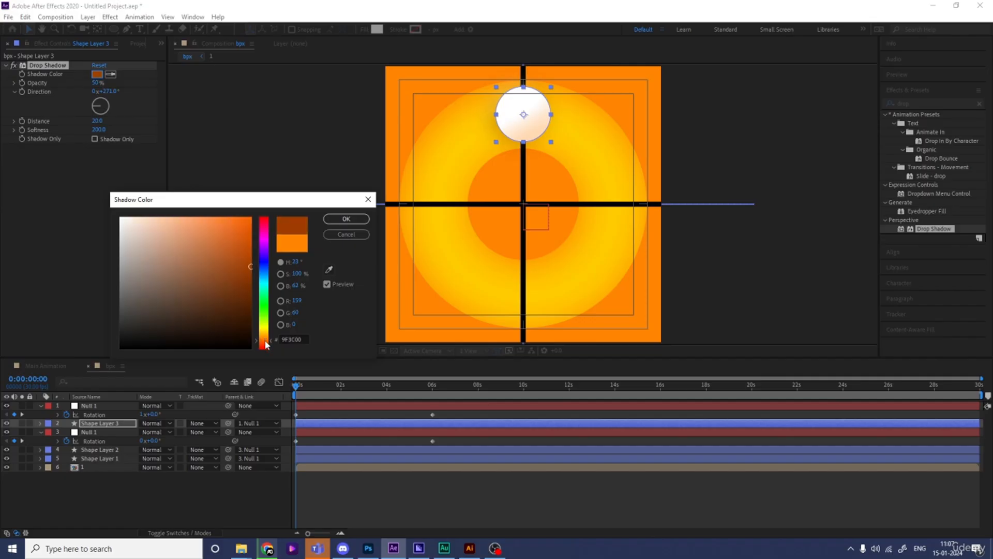
pyautogui.moveTo(247, 266); pyautogui.dragTo(263, 244)
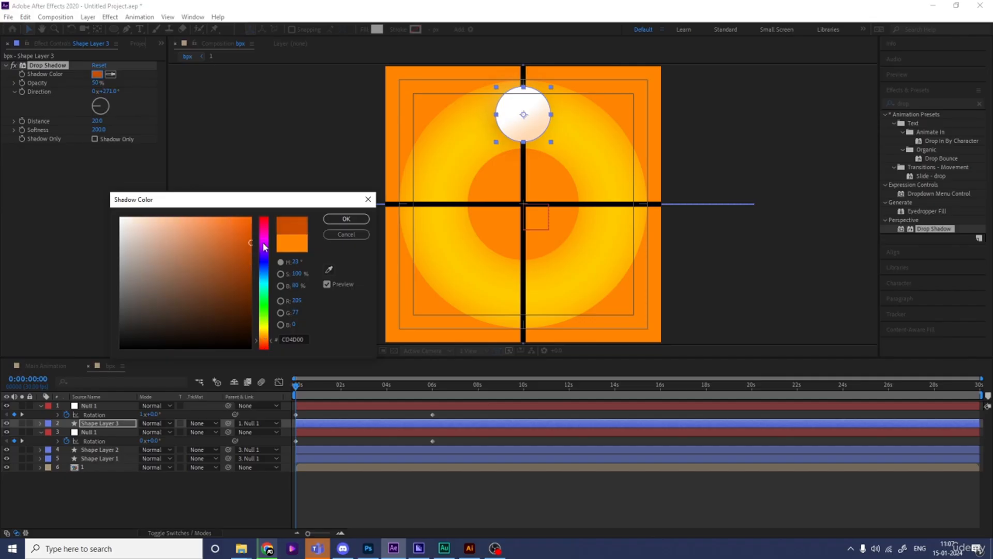
pyautogui.press('Return')
# Step: Preview the animation to check the shaded circle moving against the rotating cross
pyautogui.click(217, 474)
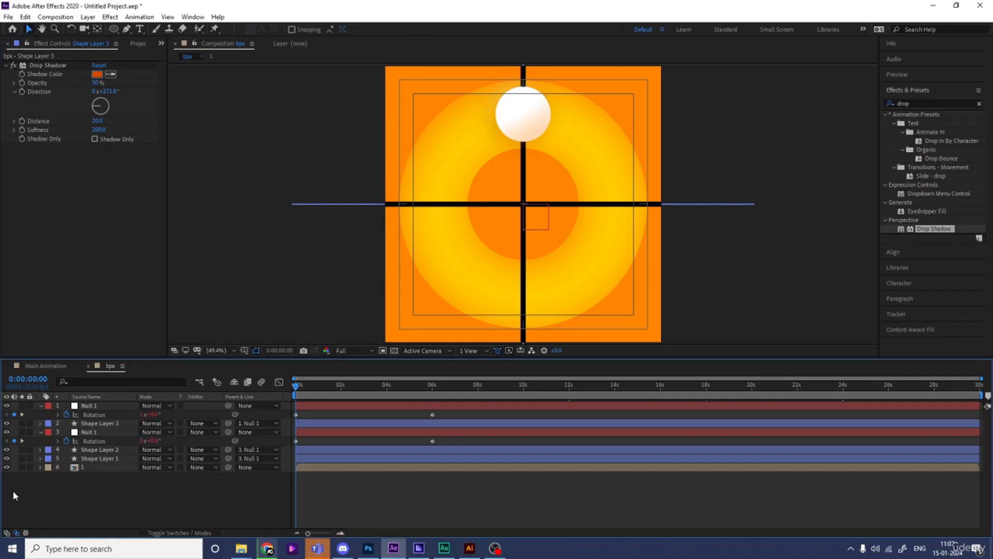
pyautogui.press('space')
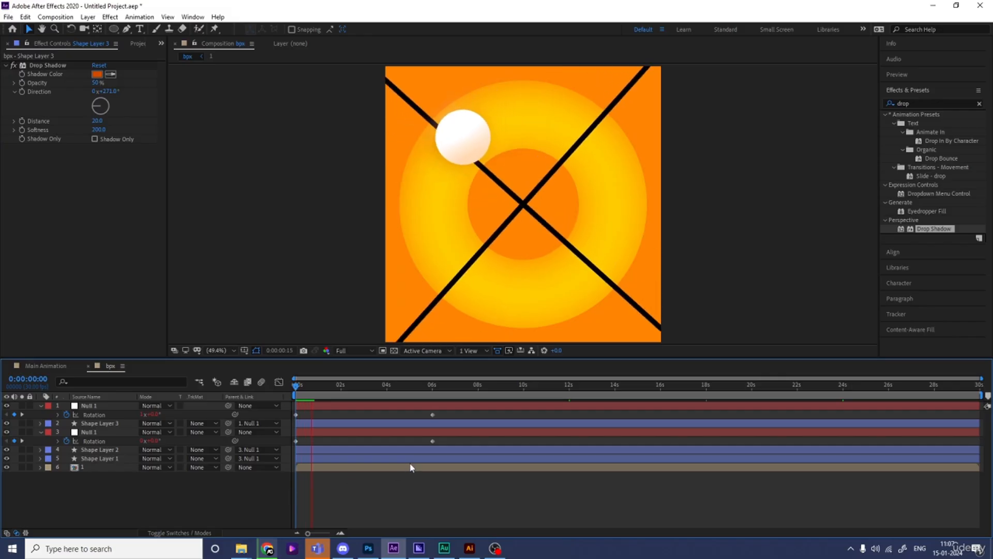
pyautogui.press('space')
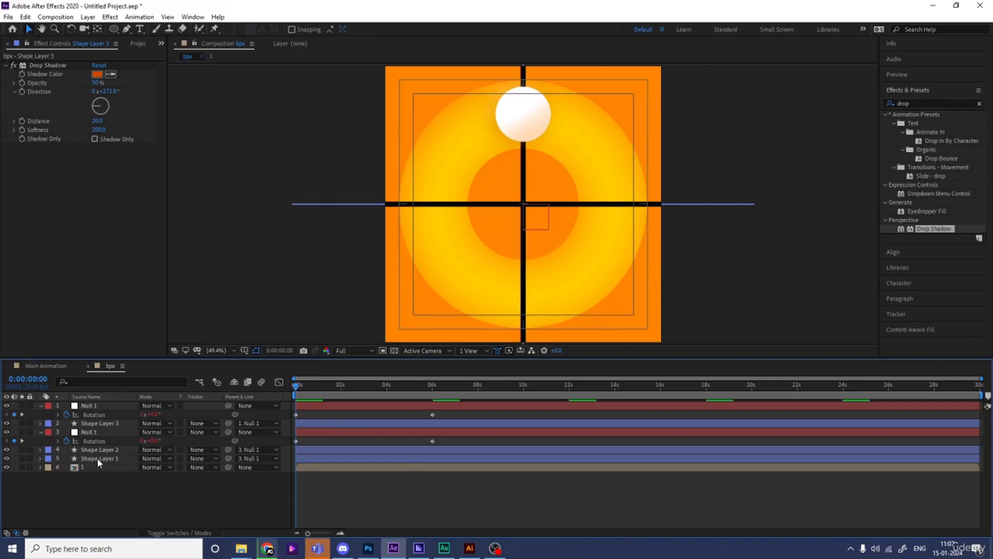
# Step: Pre-compose the two line layers together with their null into a composition named Mask
pyautogui.click(96, 458)
pyautogui.keyDown('ctrl'); pyautogui.click(95, 451); pyautogui.keyUp('ctrl')
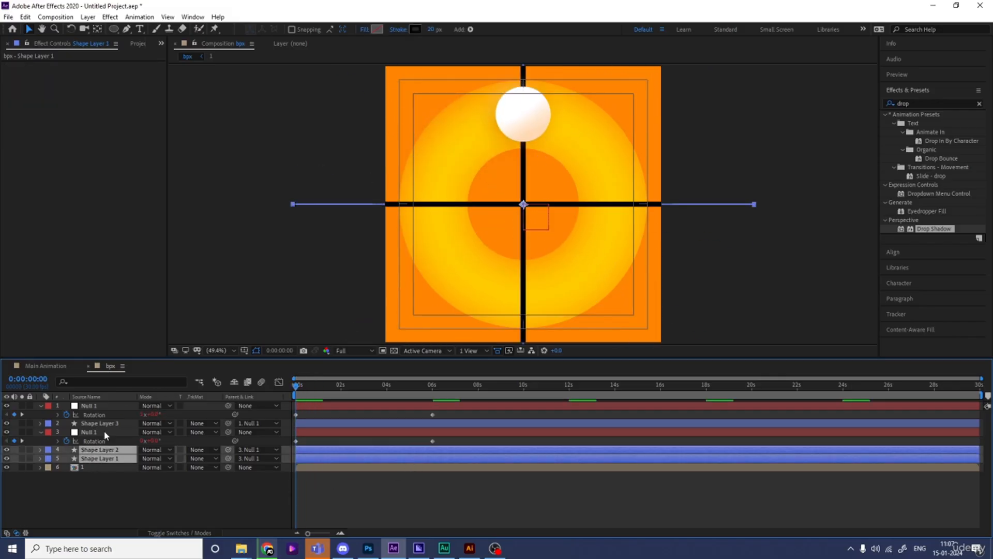
pyautogui.keyDown('ctrl'); pyautogui.click(104, 432); pyautogui.keyUp('ctrl')
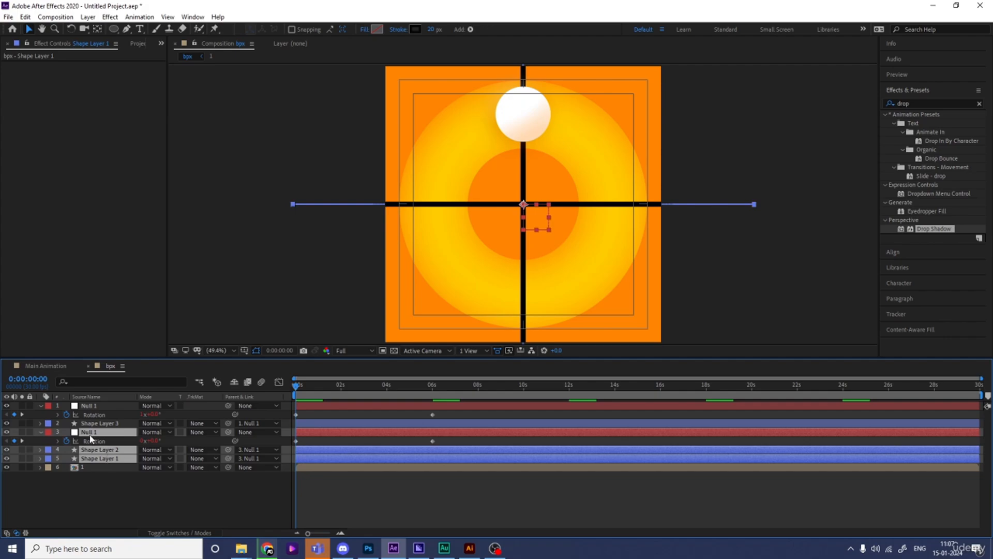
pyautogui.hotkey('ctrl', 'shift', 'c')
pyautogui.write('Mask')
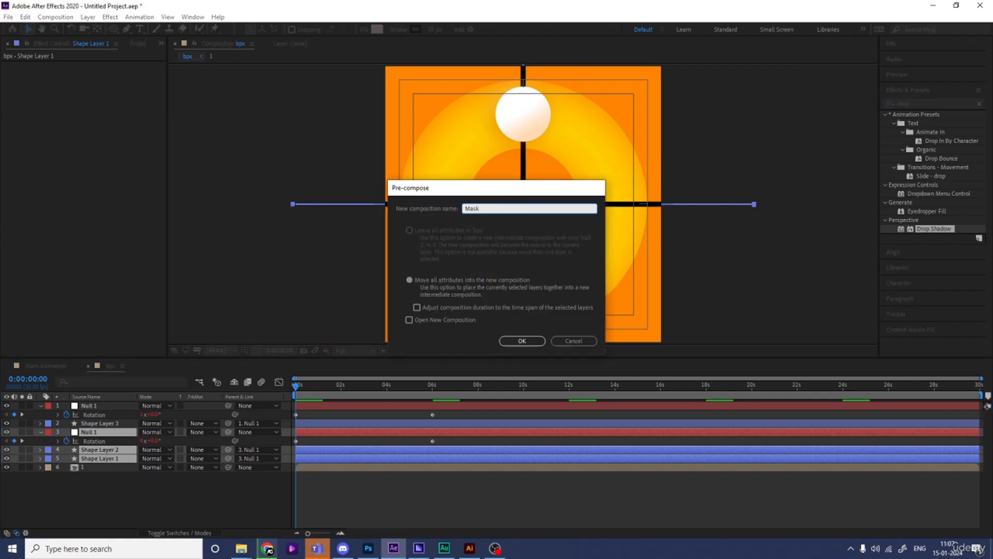
pyautogui.press('Return')
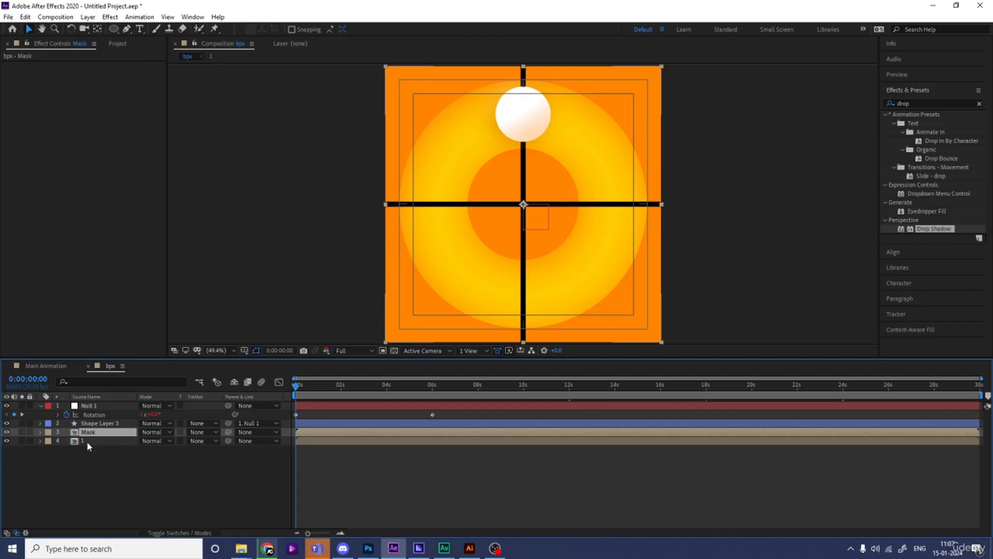
# Step: Set layer 1's track matte to Alpha Inverted Matte "Mask" and preview the rotating cutout lines from the start
pyautogui.click(87, 443)
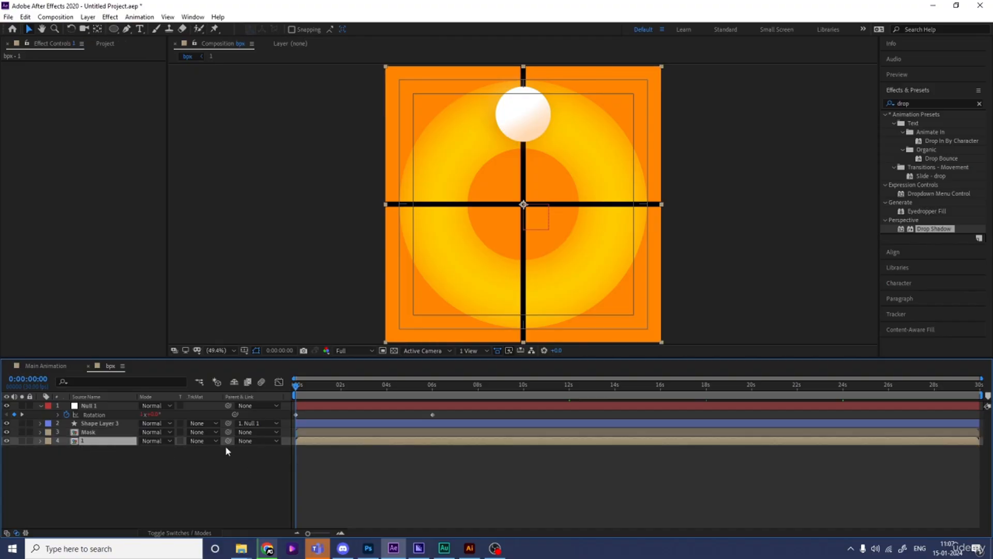
pyautogui.click(205, 442)
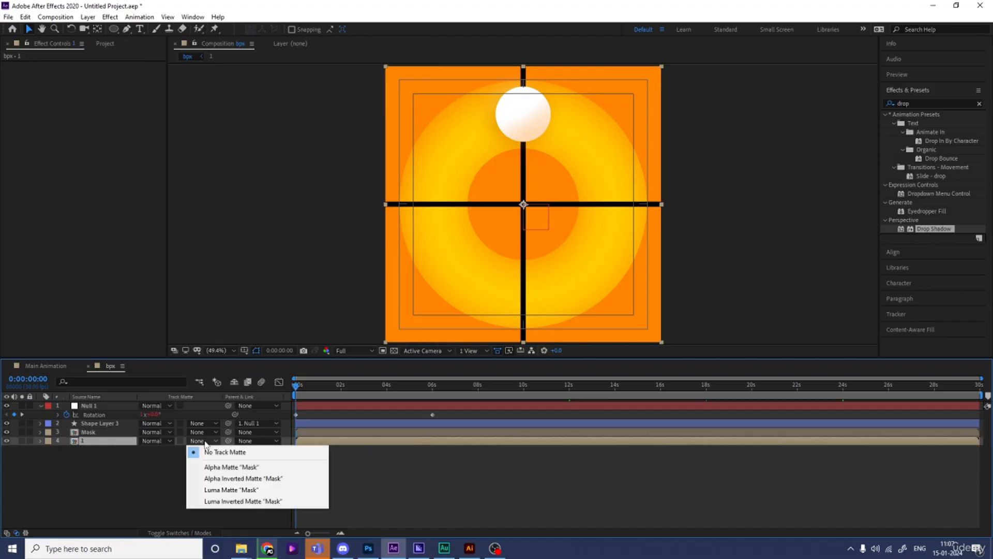
pyautogui.click(238, 478)
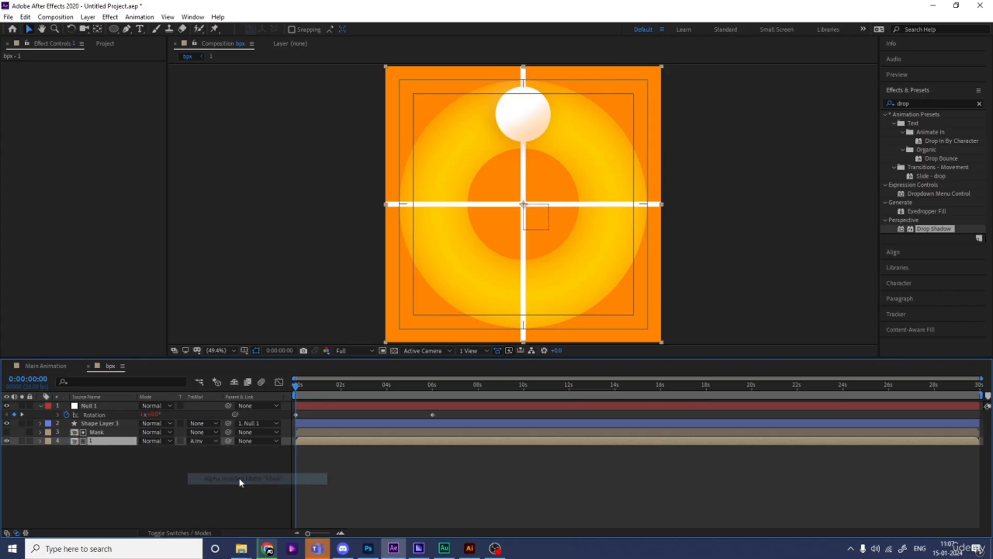
pyautogui.press('space')
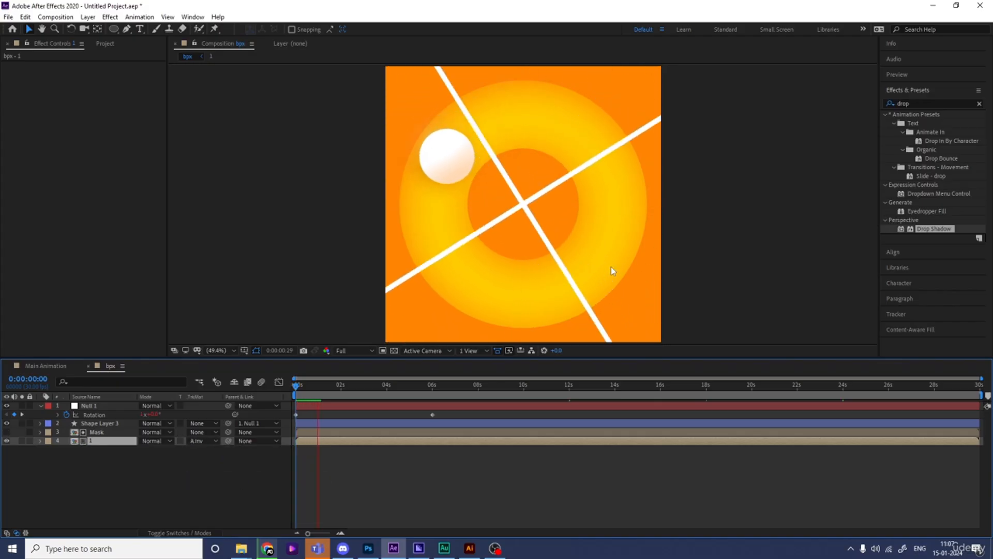
pyautogui.press('space')
pyautogui.press('Home')
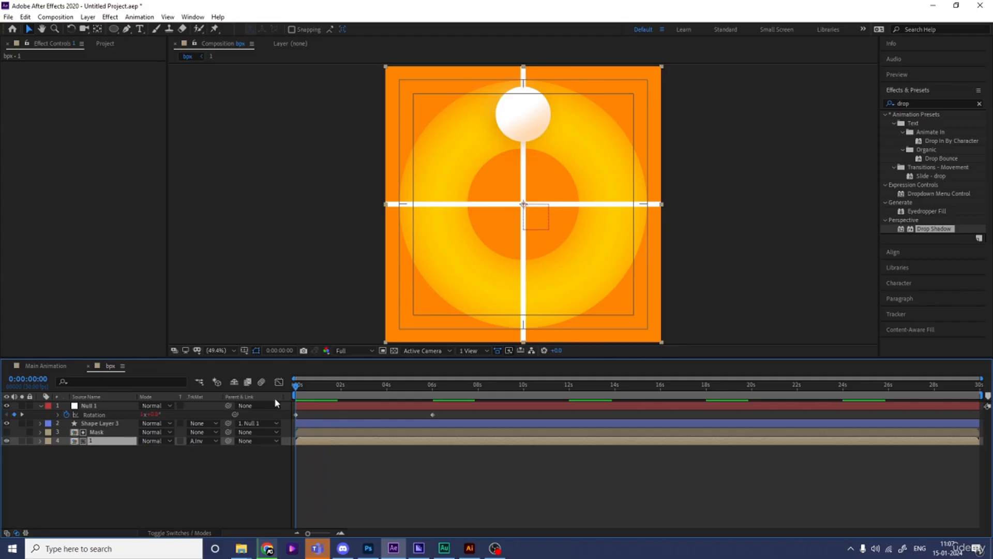
# Step: In the Mask composition, set the stroke width of both line shape layers to 30 px, and return to the parent composition
pyautogui.doubleClick(98, 432)
pyautogui.click(98, 416)
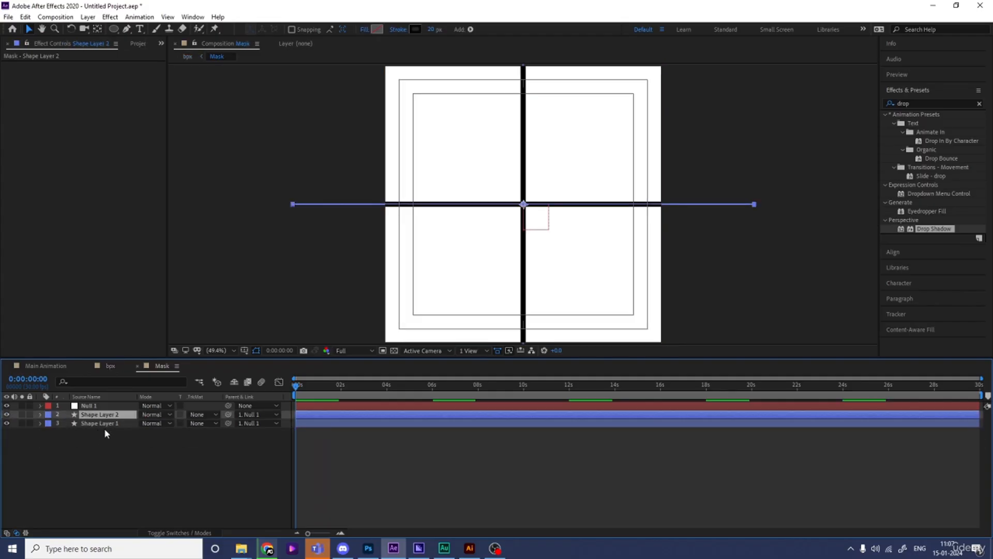
pyautogui.keyDown('shift'); pyautogui.click(100, 423); pyautogui.keyUp('shift')
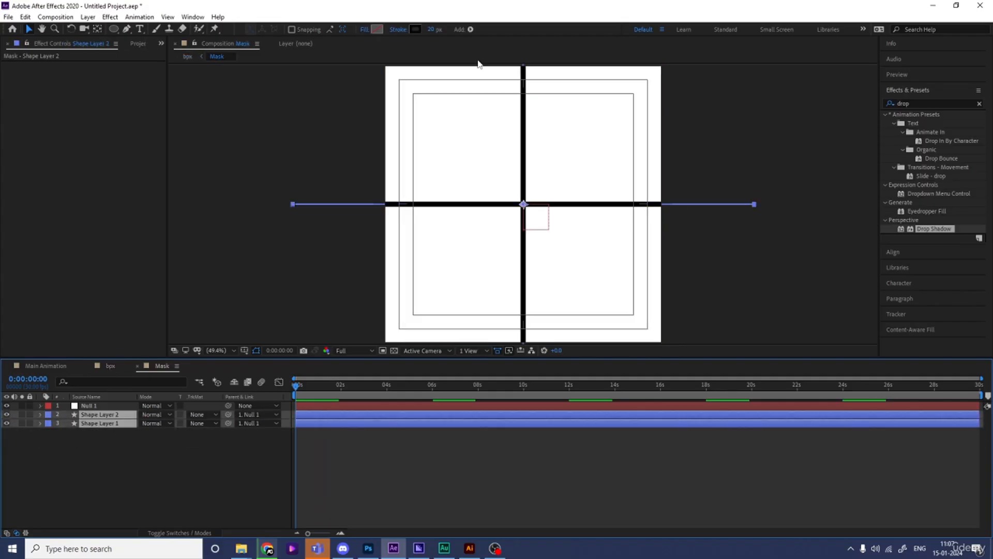
pyautogui.click(434, 29)
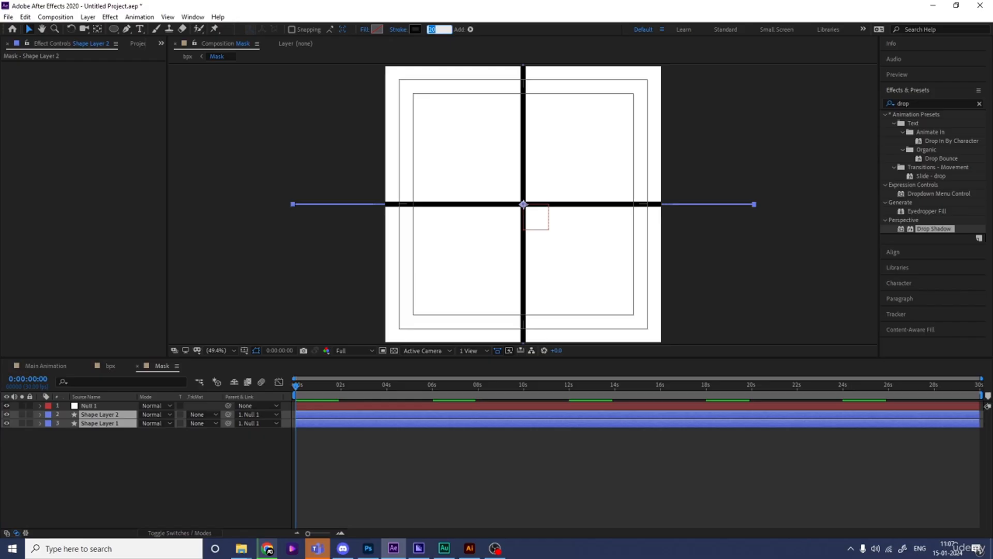
pyautogui.write('30')
pyautogui.click(110, 366)
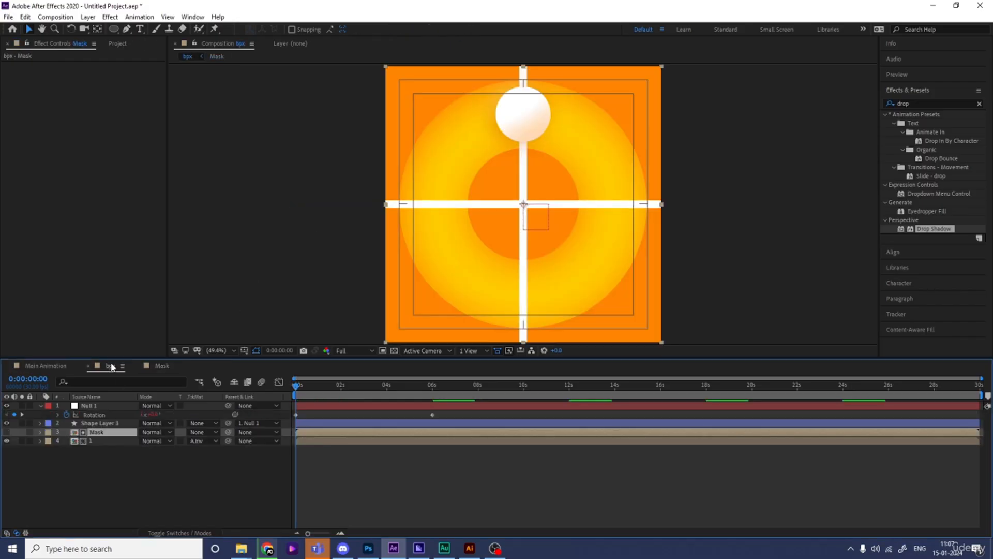